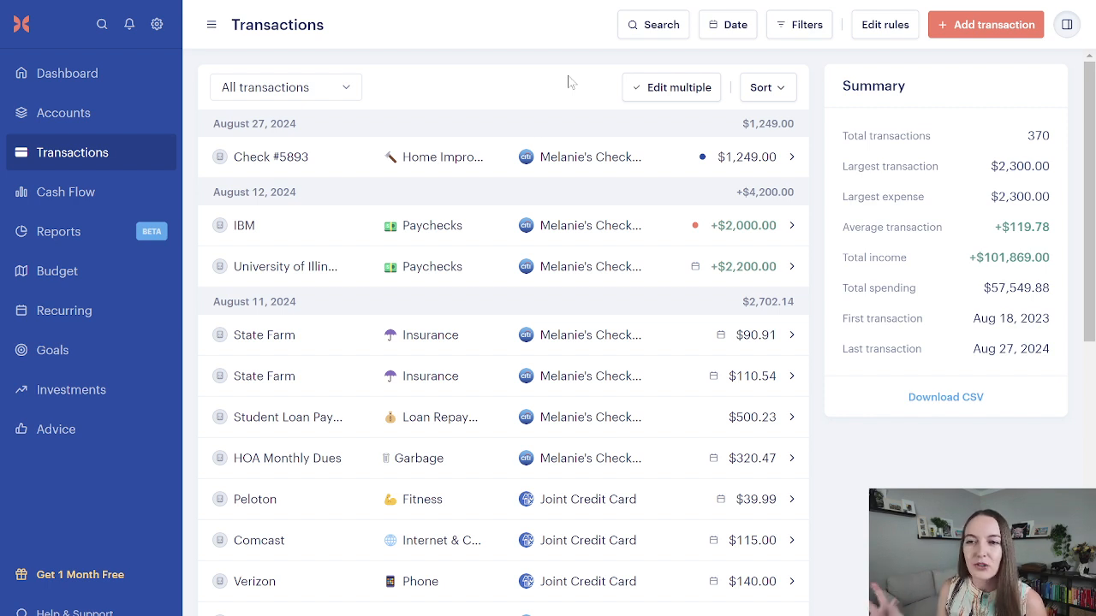
Open the August 2024 budget and review the expense groups down through Sinking Funds.
left_click(74, 271)
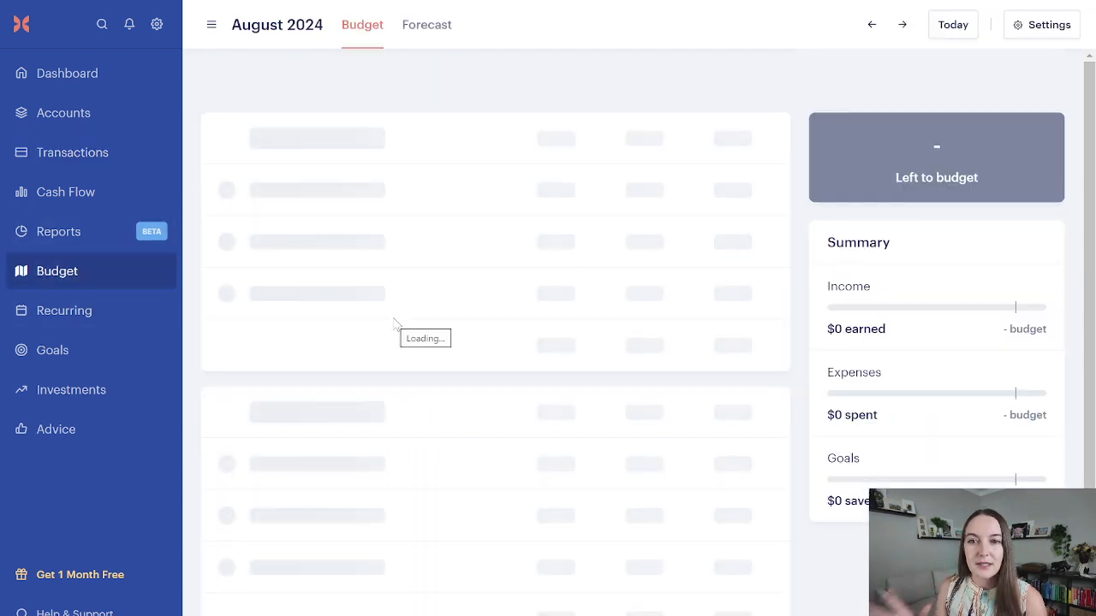
scroll(392, 320, "down", 6)
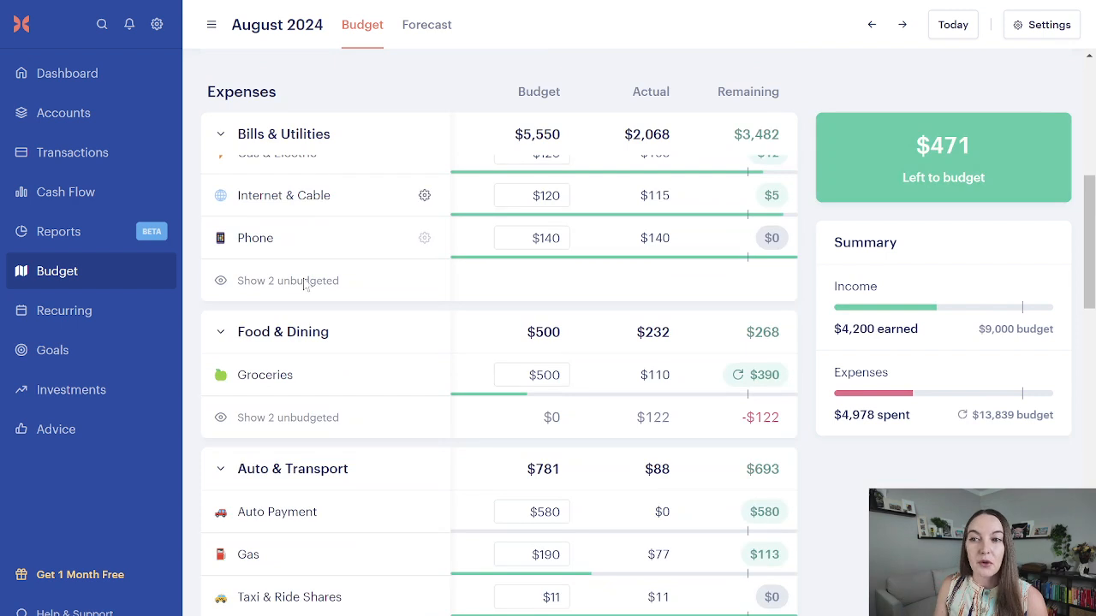
scroll(310, 458, "down", 2)
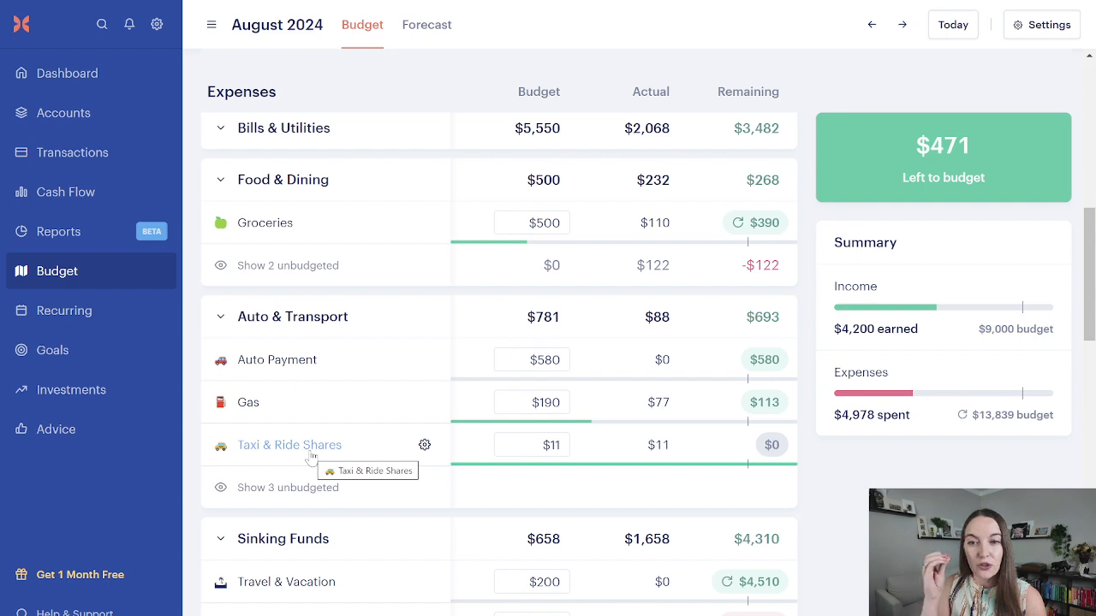
scroll(308, 458, "down", 3)
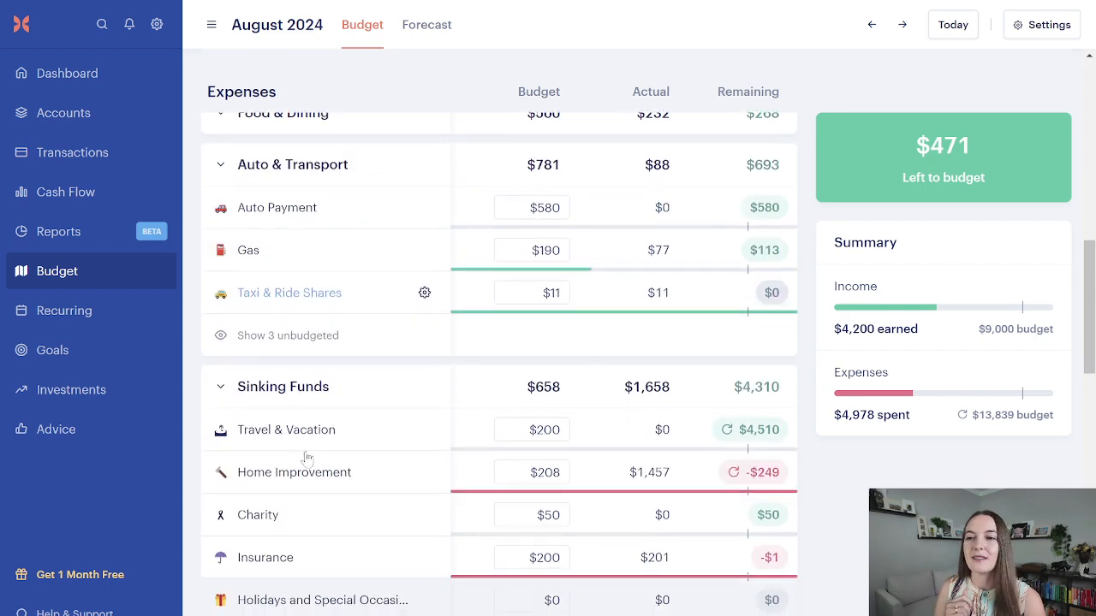
scroll(307, 458, "down", 1)
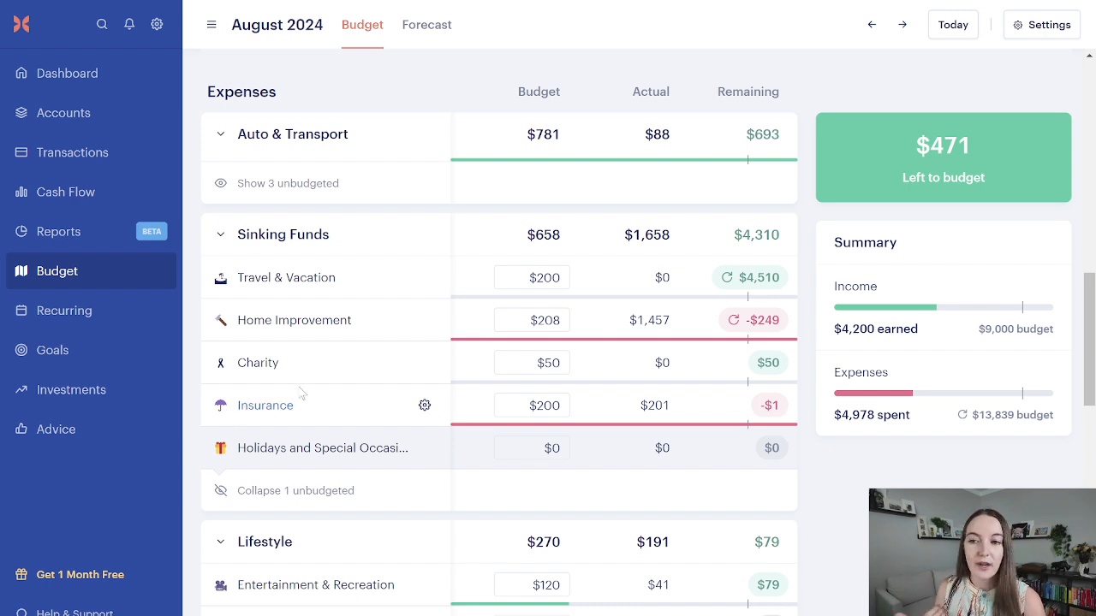
scroll(362, 390, "down", 2)
scroll(362, 391, "up", 2)
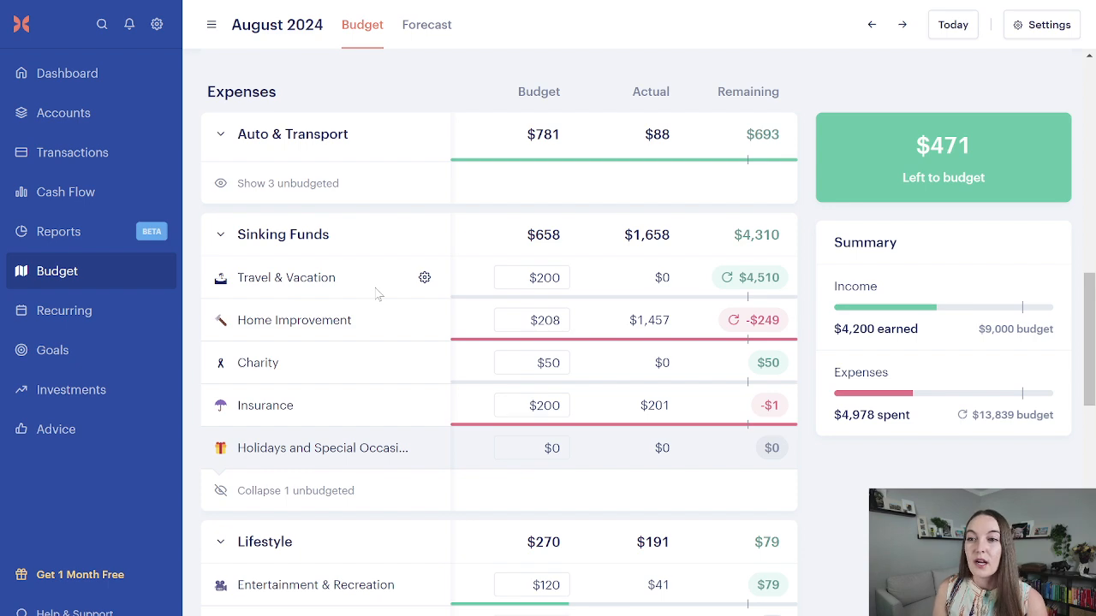
Open the Spending report and set its date range to This year.
left_click(90, 232)
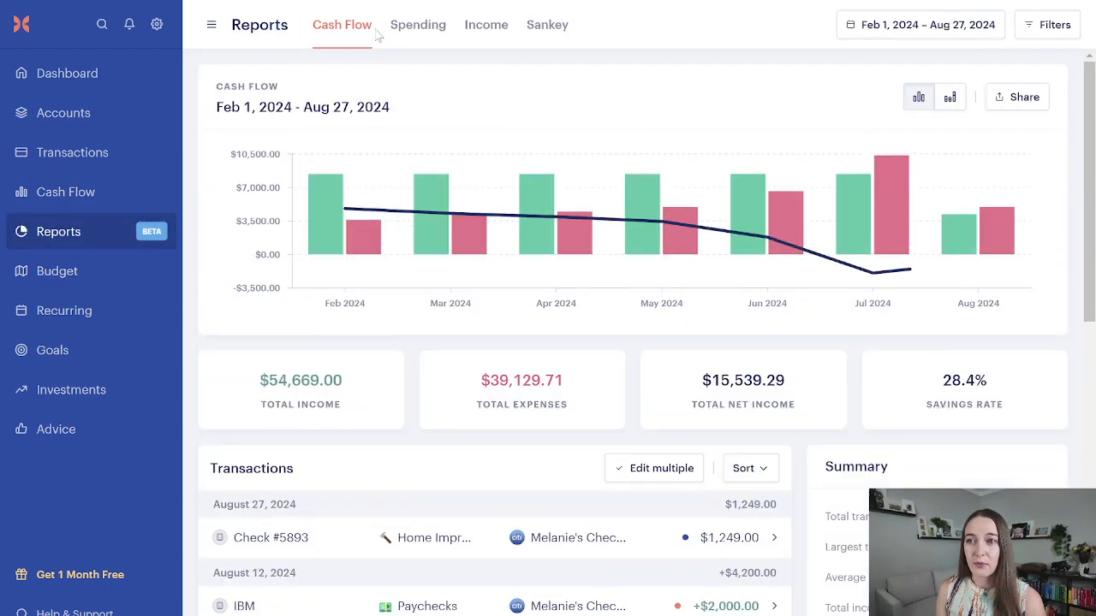
left_click(403, 29)
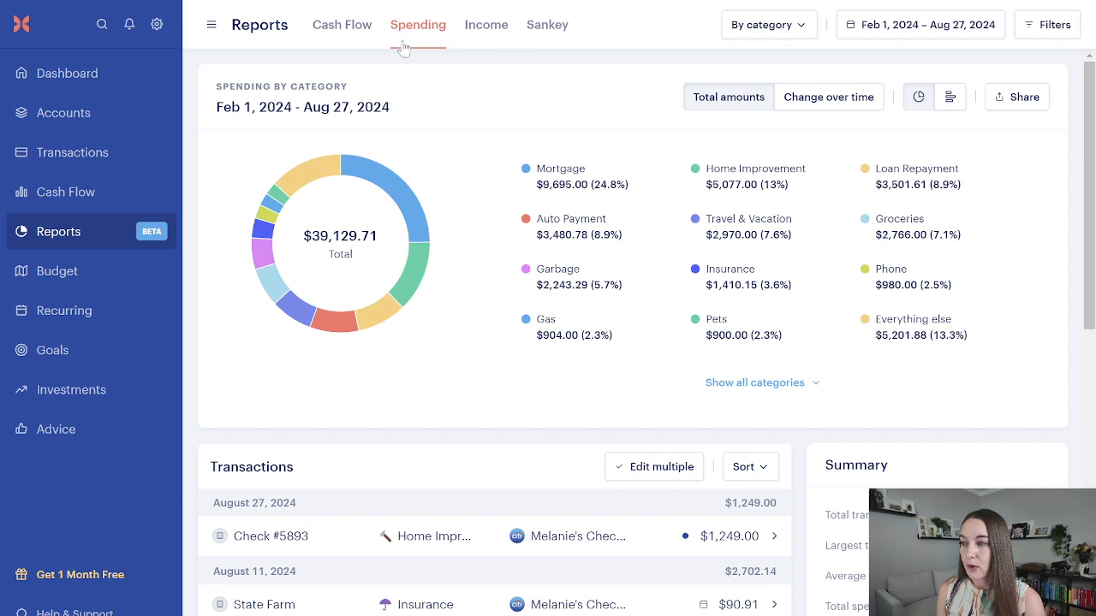
left_click(876, 26)
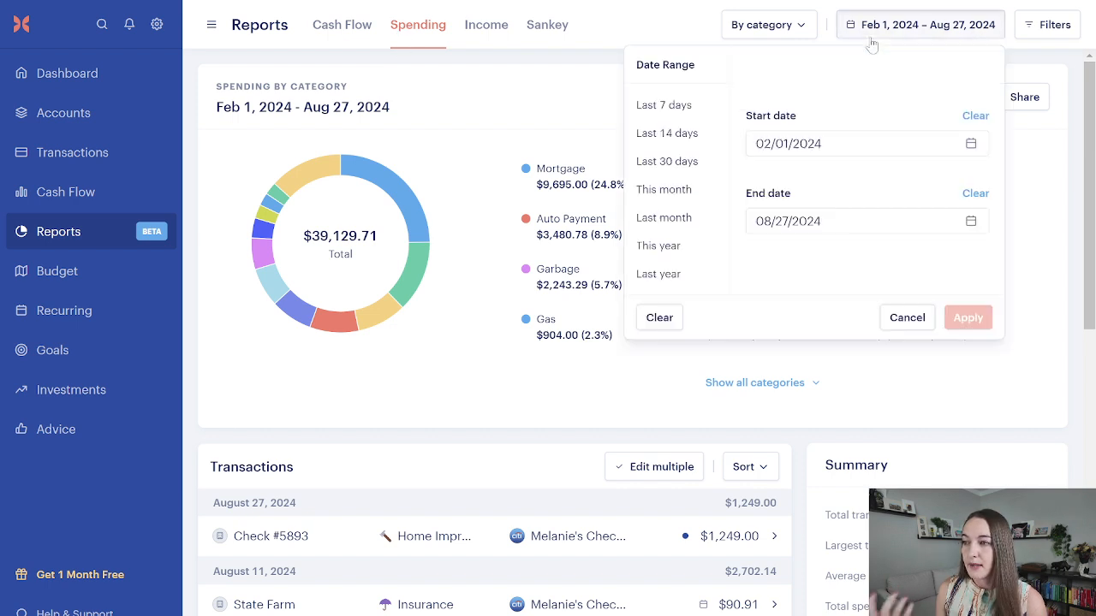
left_click(690, 247)
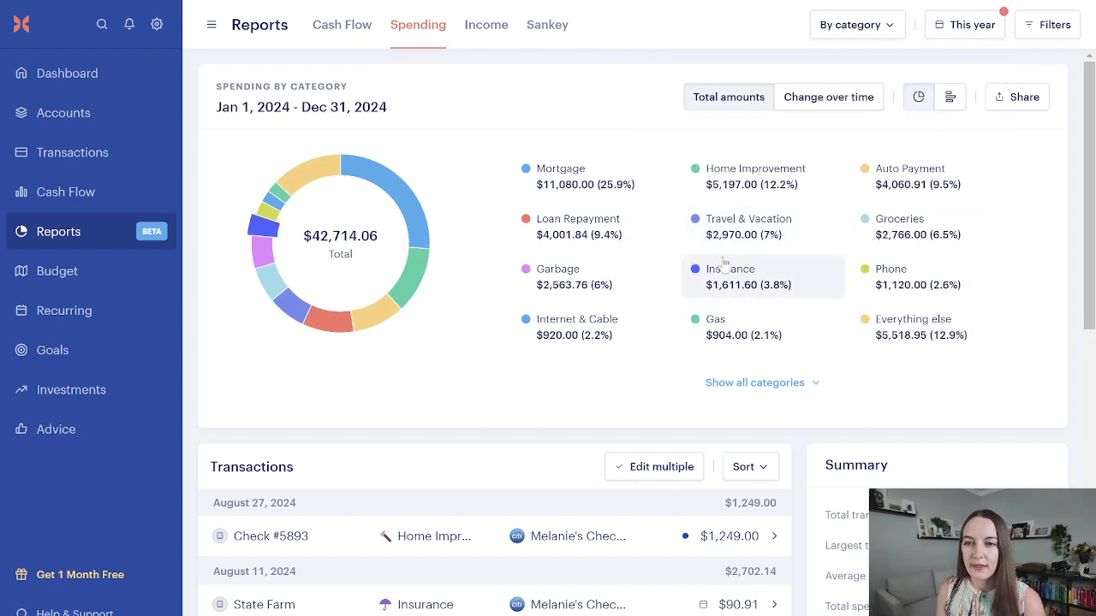
Filter the spending report to the Travel & Vacation category under Sinking Funds.
left_click(1027, 28)
scroll(813, 198, "down", 3)
scroll(813, 198, "down", 5)
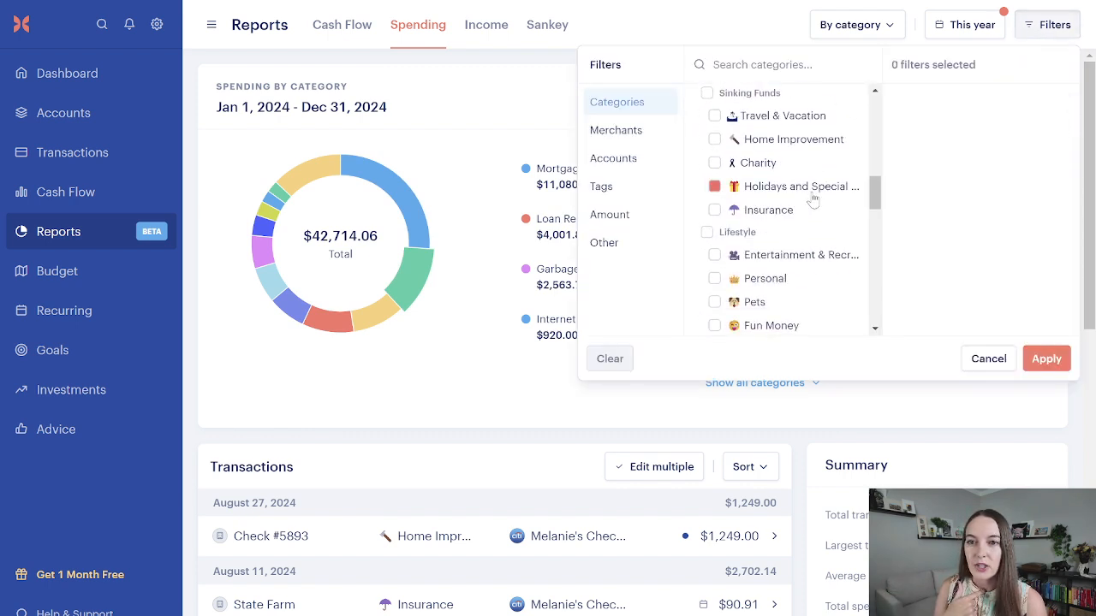
left_click(795, 120)
left_click(1046, 358)
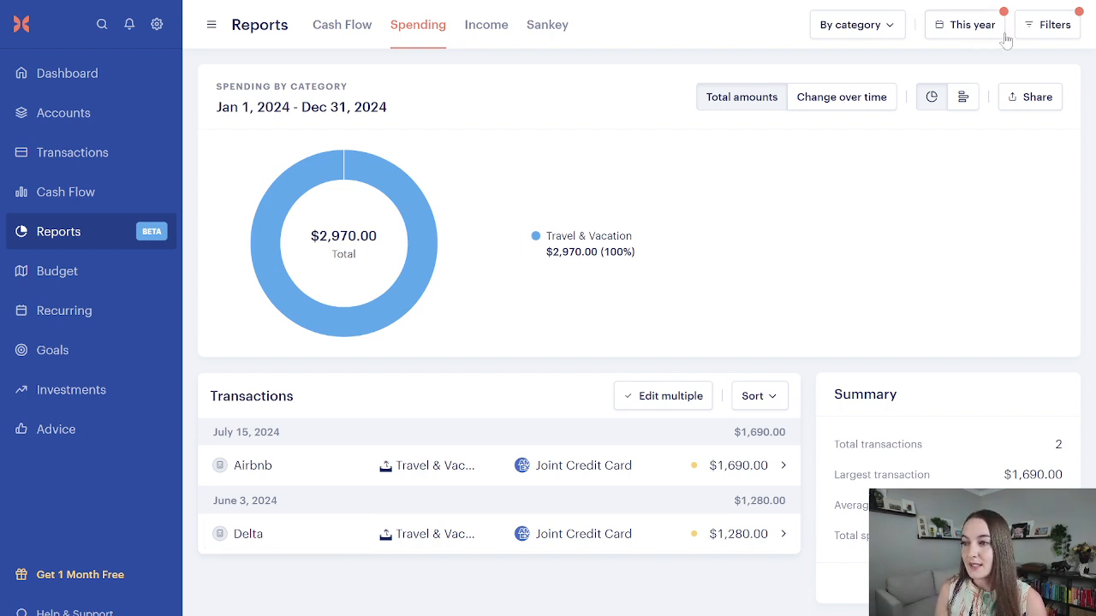
Replace the report's Travel & Vacation category filter with the Europe 2024 tag and check the tag on the listed transactions.
left_click(1040, 25)
left_click(626, 196)
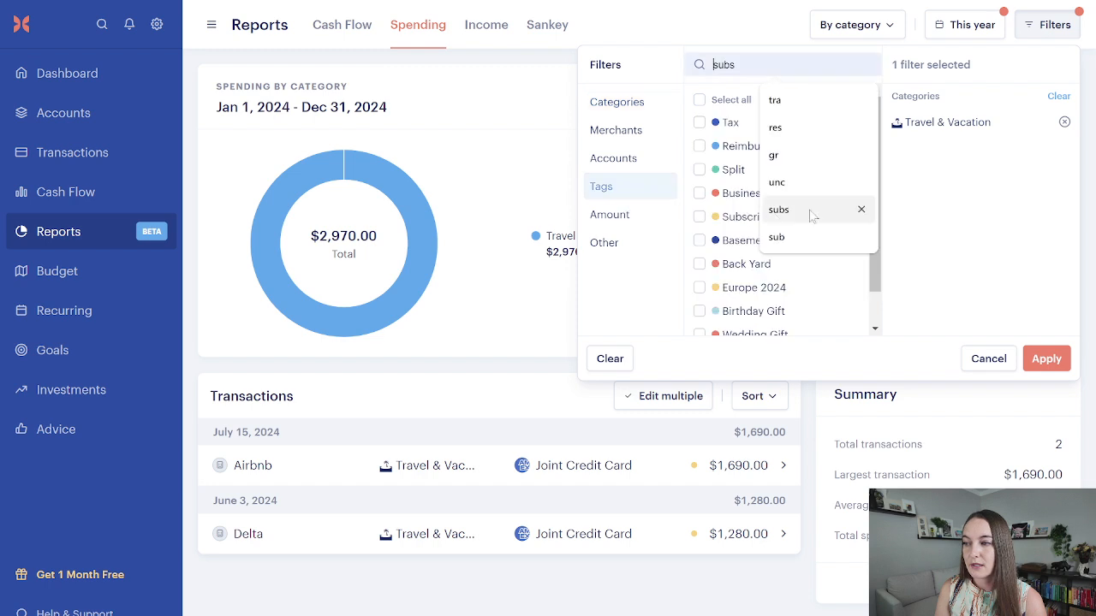
left_click(1065, 122)
scroll(790, 196, "down", 1)
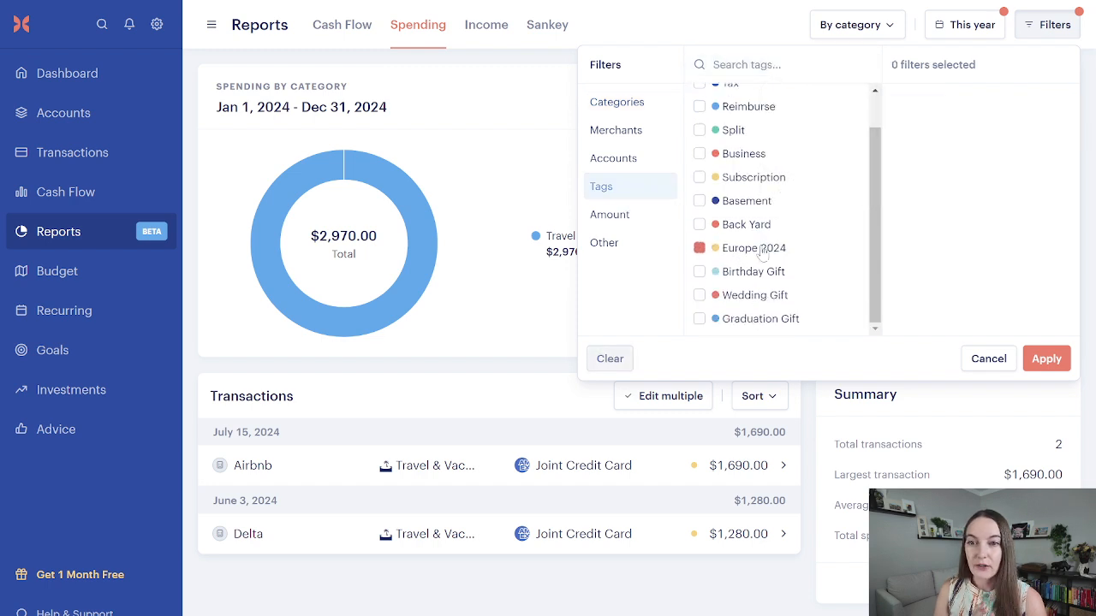
left_click(762, 254)
left_click(1042, 359)
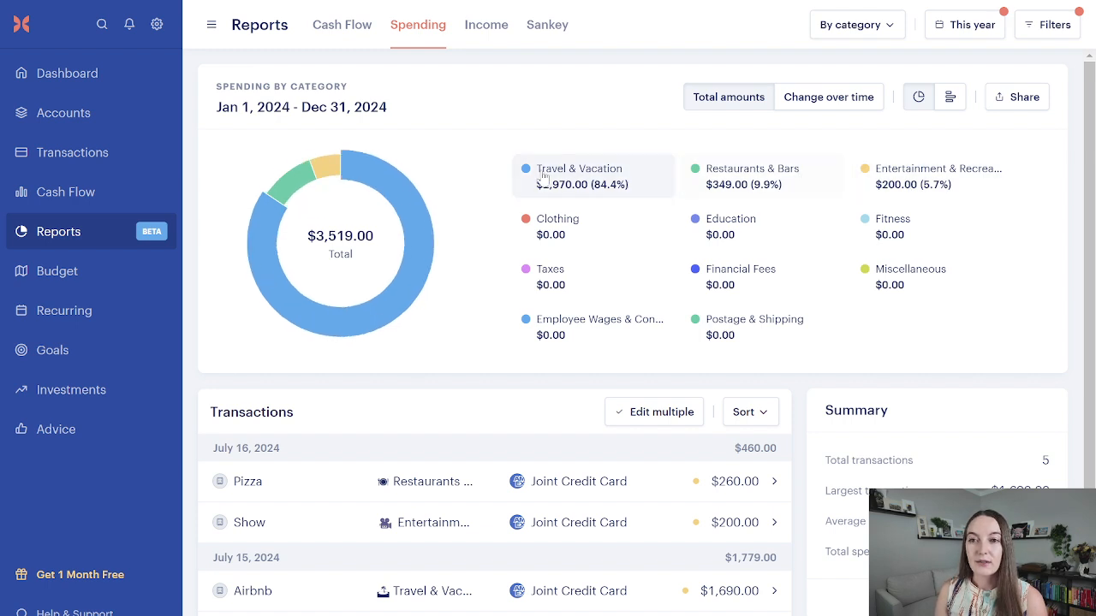
scroll(461, 390, "down", 1)
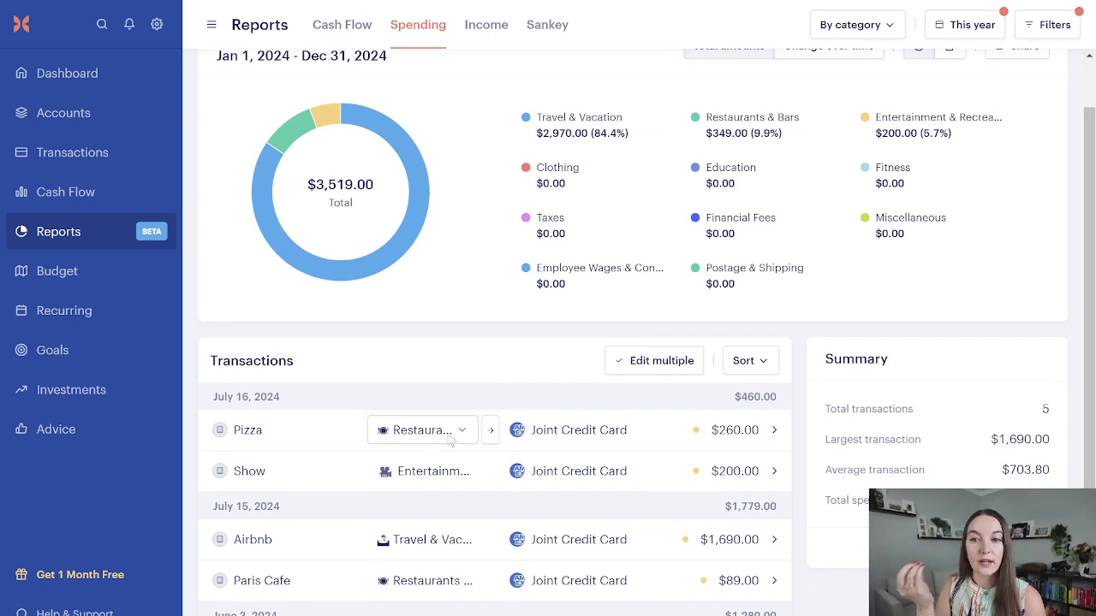
mouse_move(691, 439)
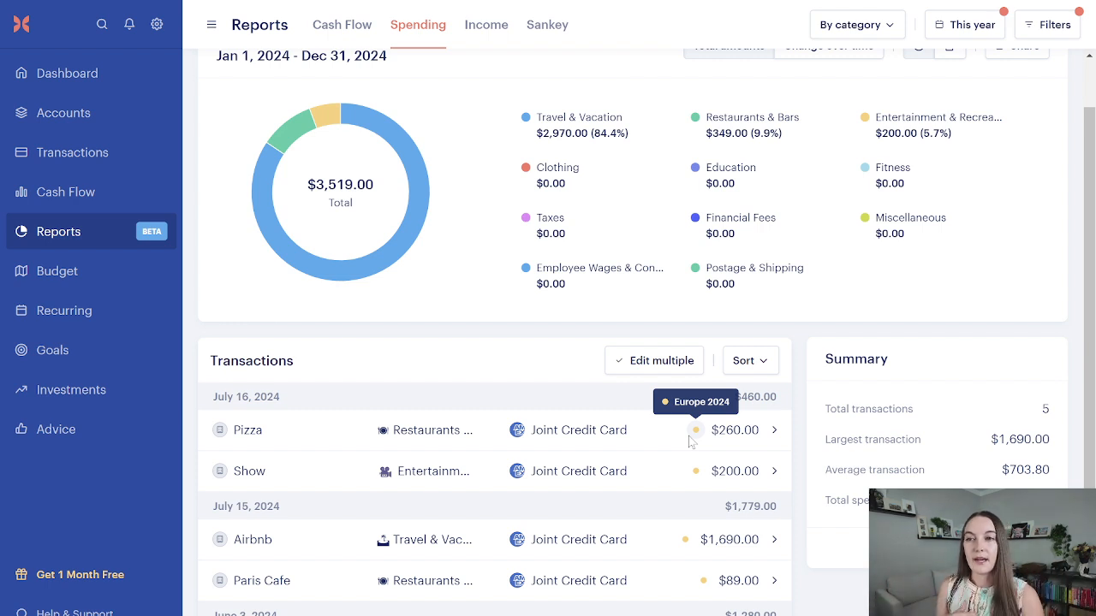
Replace the report's Europe 2024 tag filter with the Home Improvement category.
left_click(1042, 36)
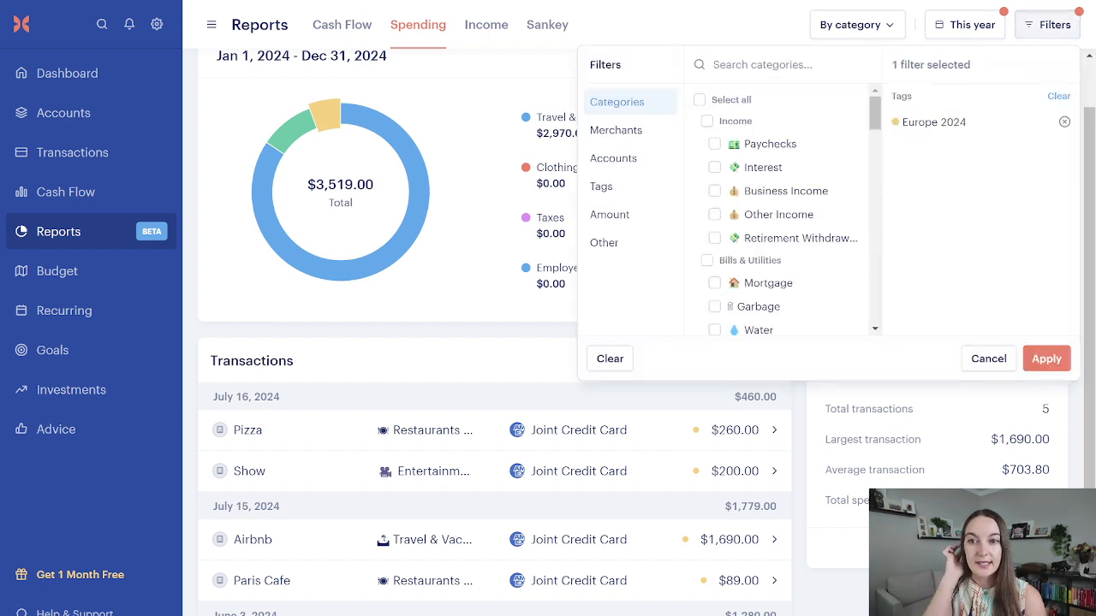
left_click(1057, 97)
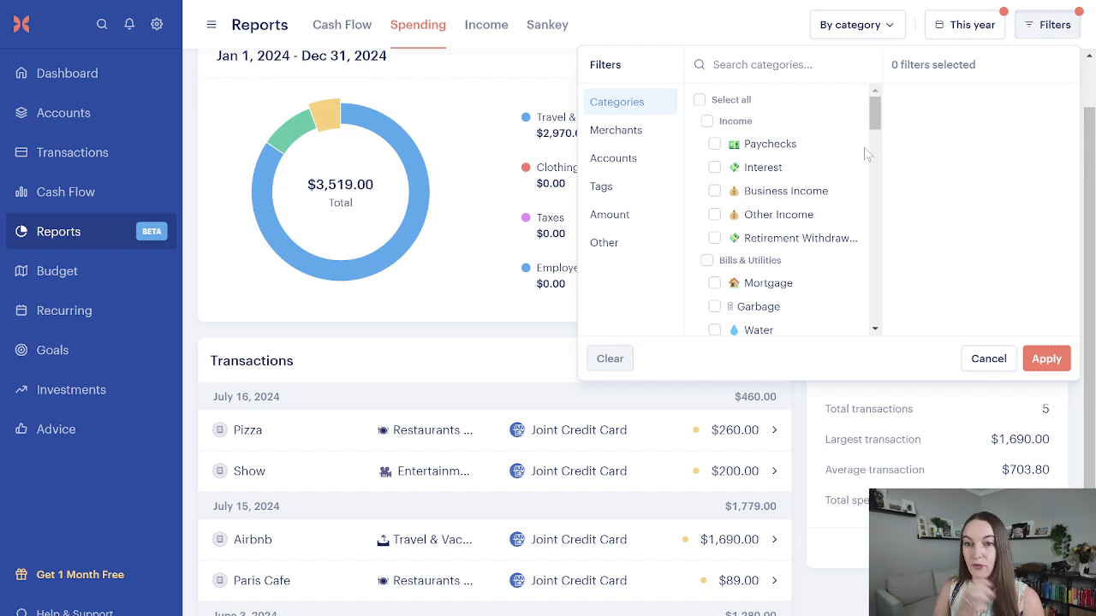
scroll(832, 195, "down", 5)
scroll(832, 192, "down", 3)
scroll(826, 190, "up", 2)
left_click(779, 217)
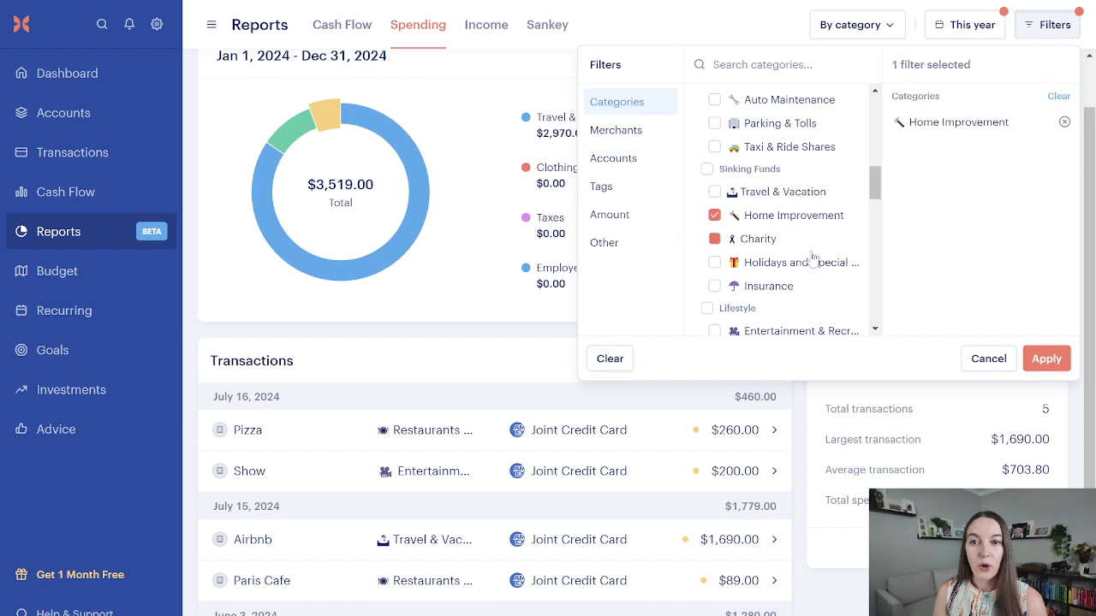
left_click(1047, 359)
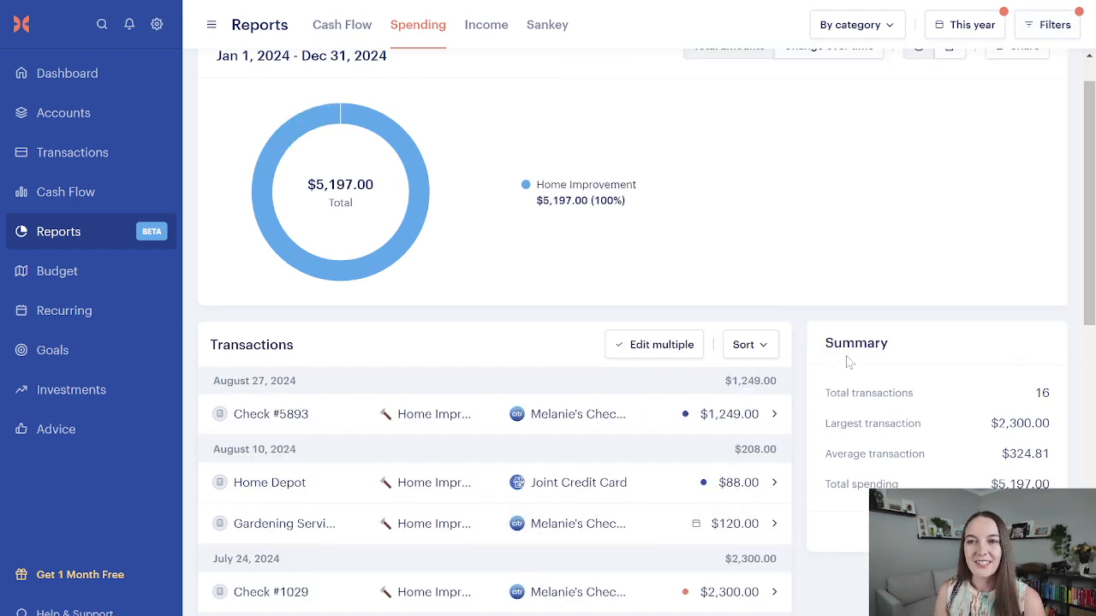
View the Home Improvement spending as change over time, and switch back to total amounts.
scroll(385, 362, "up", 2)
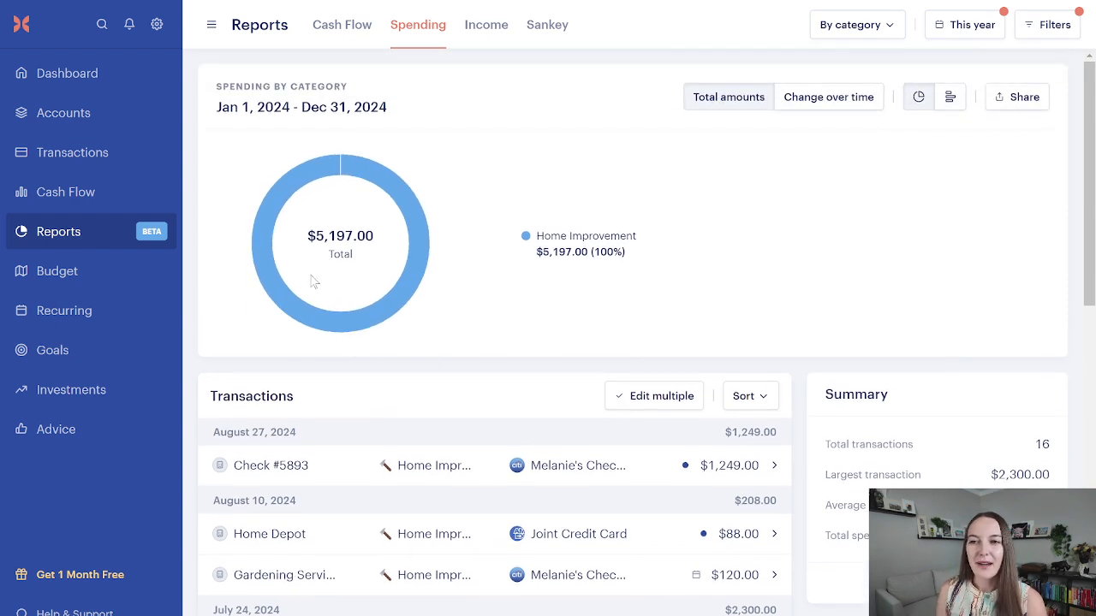
left_click(809, 109)
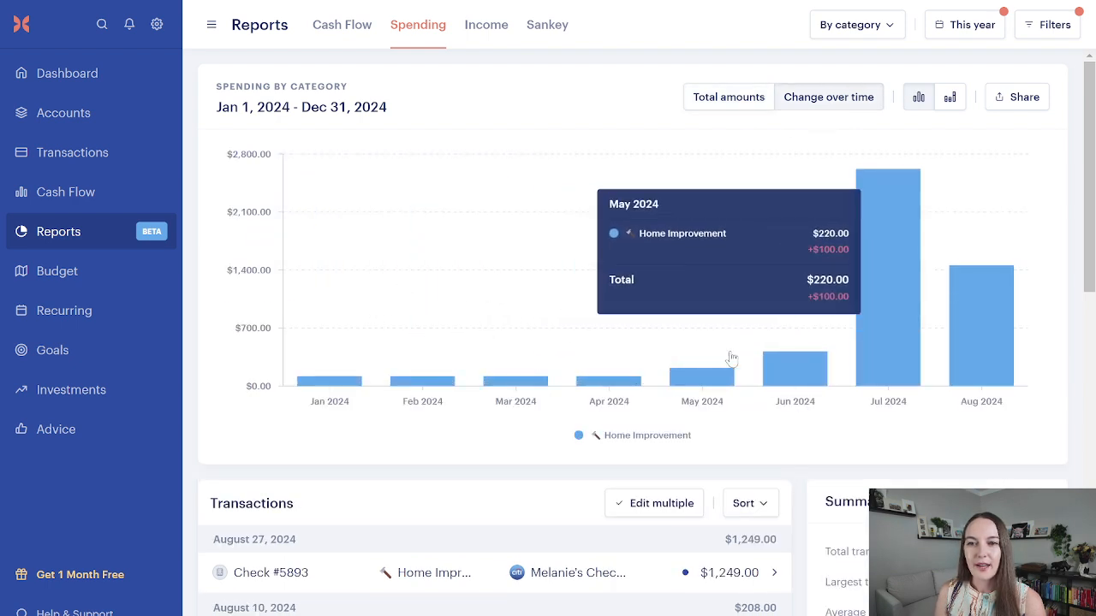
left_click(729, 105)
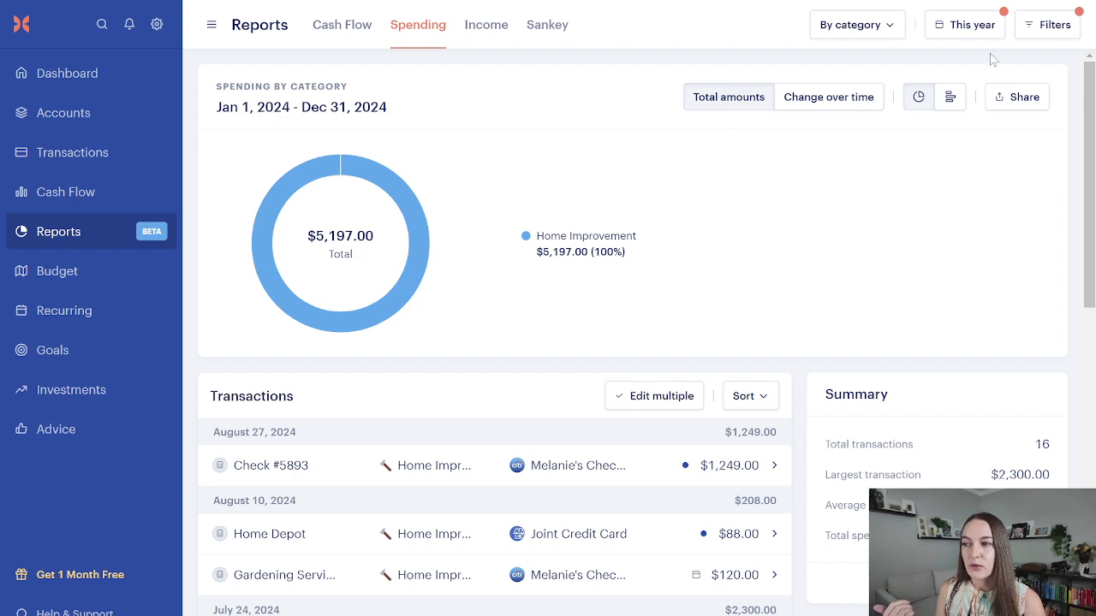
Add the Back Yard tag to the Home Improvement filter and apply it to the spending report.
left_click(1045, 25)
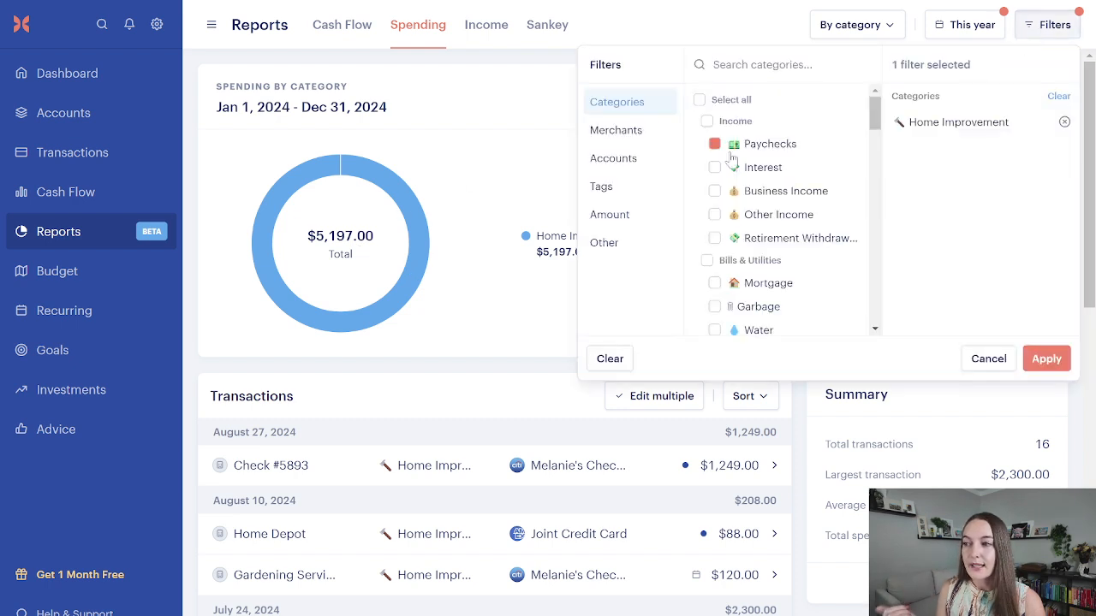
left_click(650, 194)
scroll(744, 261, "down", 1)
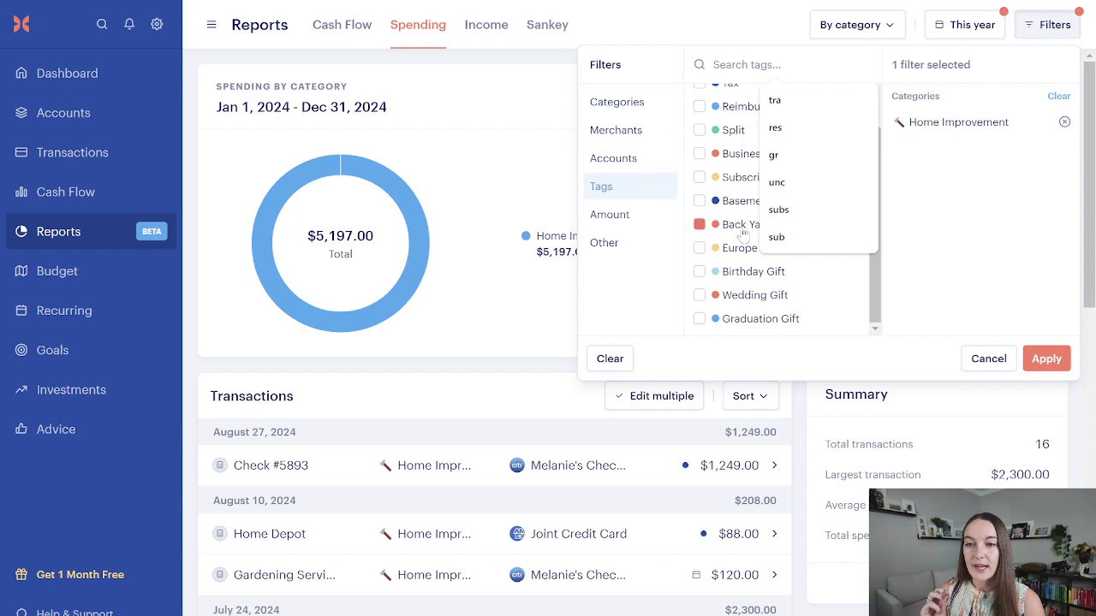
left_click(741, 226)
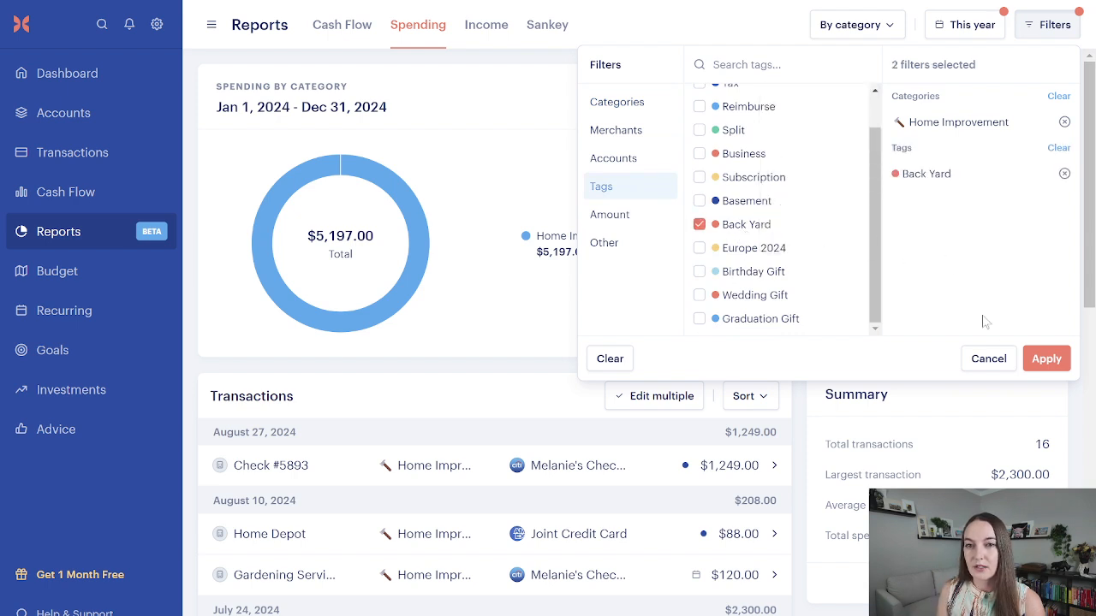
left_click(1036, 360)
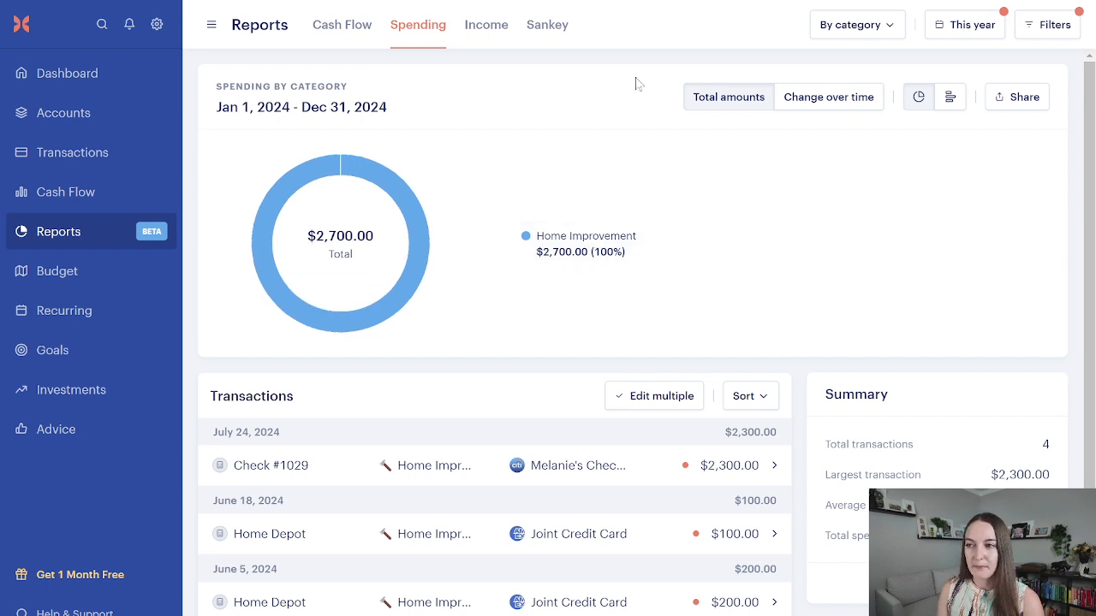
Swap the Back Yard tag filter for Basement, keeping the Home Improvement category, and apply it to the report.
left_click(1027, 32)
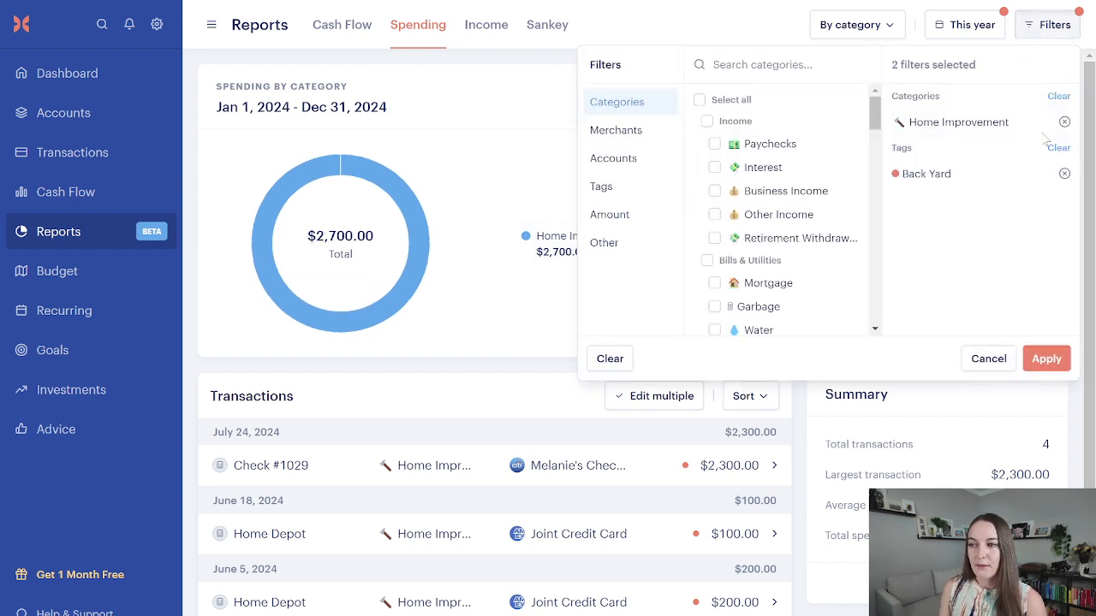
left_click(1059, 150)
scroll(769, 231, "down", 3)
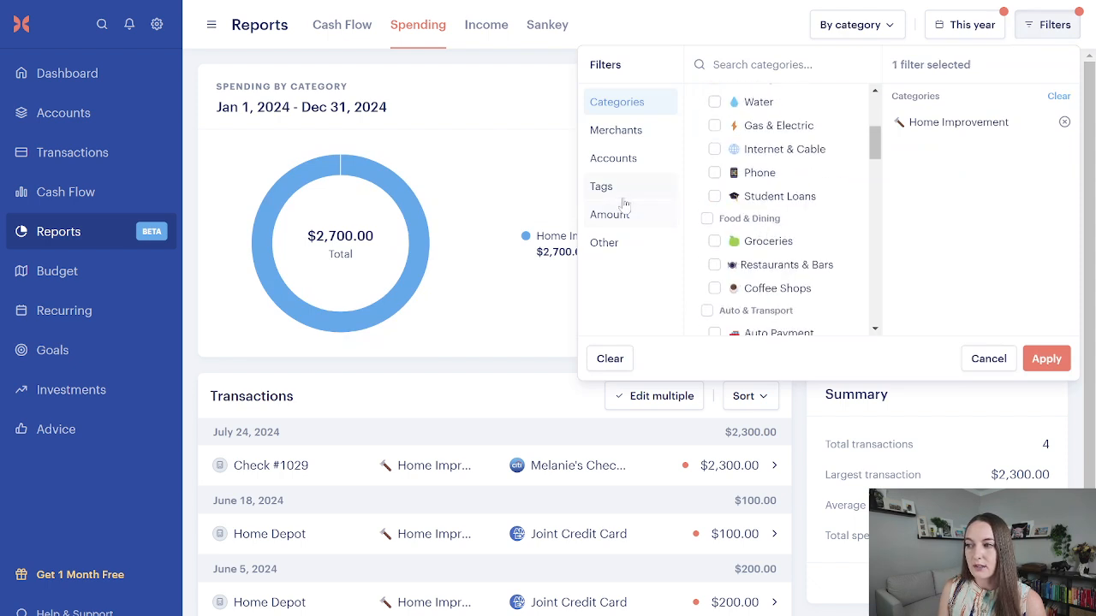
left_click(620, 190)
left_click(700, 200)
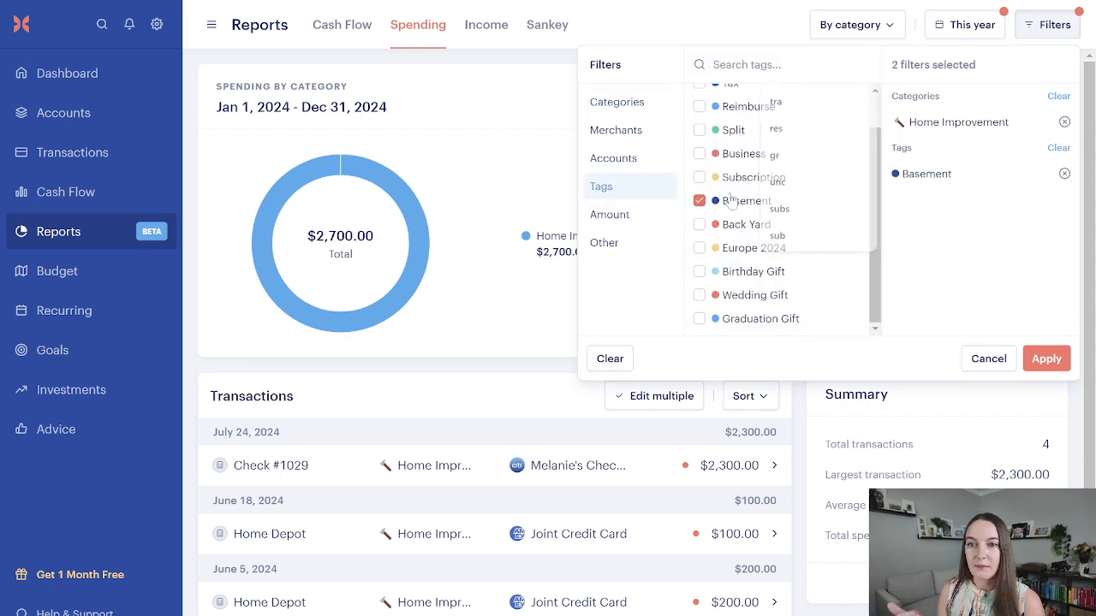
left_click(1038, 360)
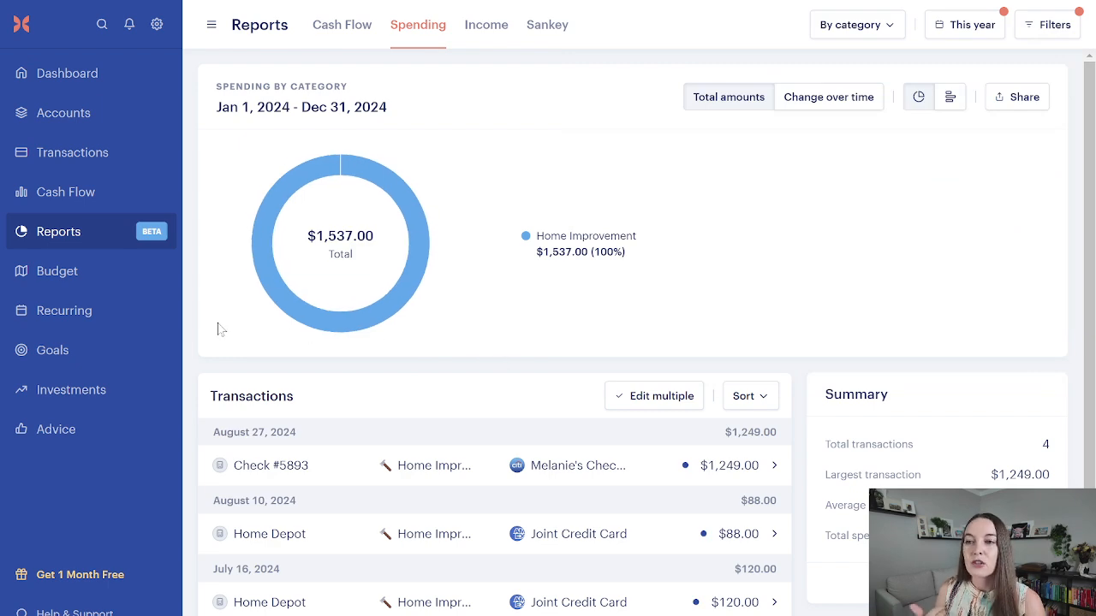
Set the Home Improvement budget under Sinking Funds to $500 for August 2024 only, without applying it to future months.
left_click(72, 279)
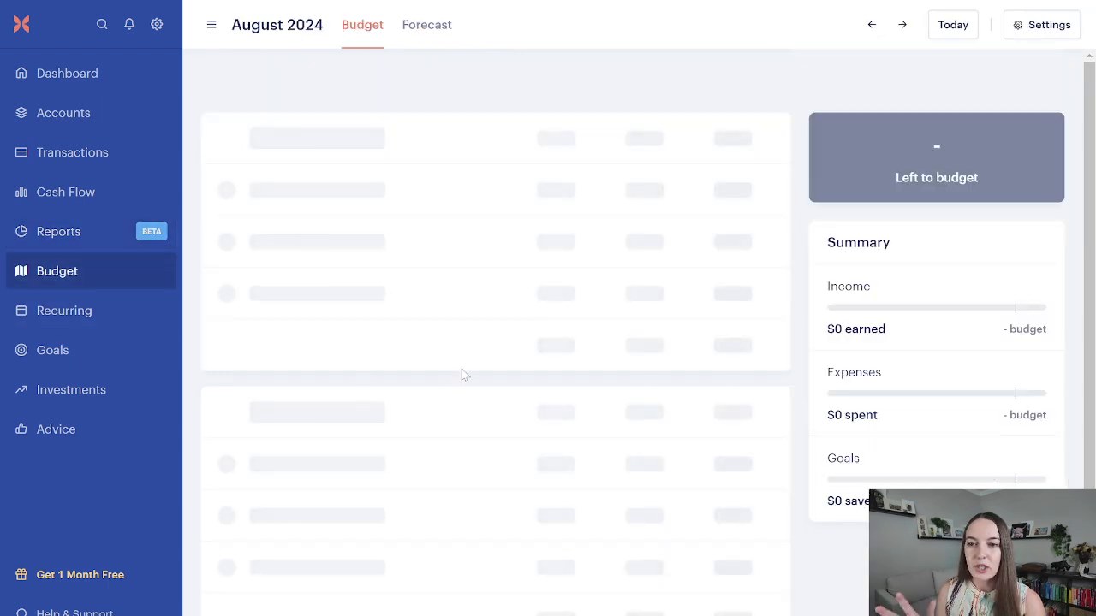
scroll(472, 368, "down", 10)
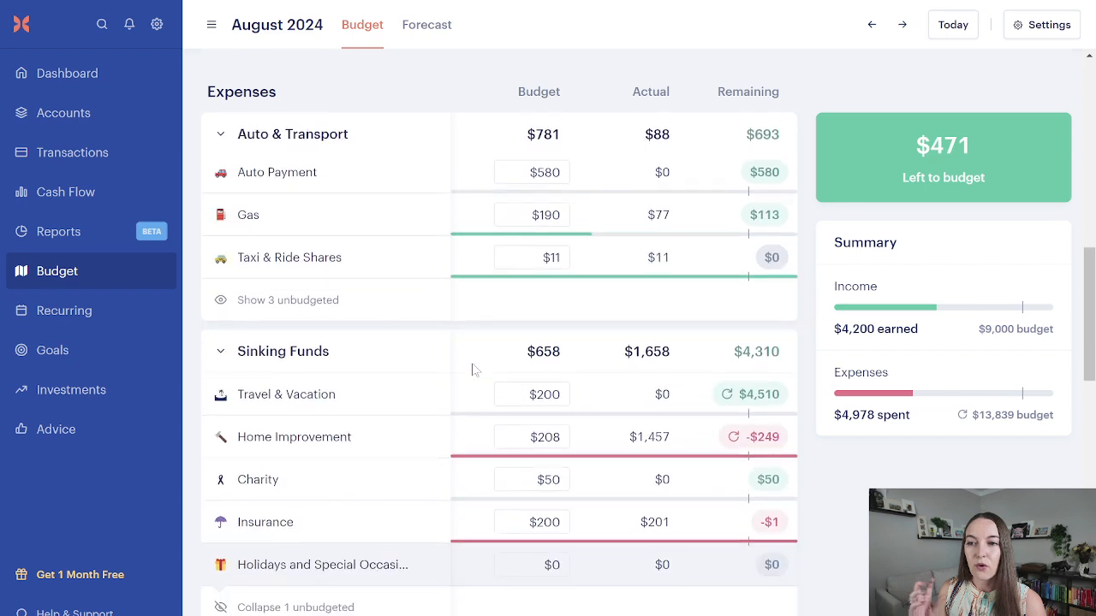
scroll(472, 370, "down", 2)
left_click(544, 320)
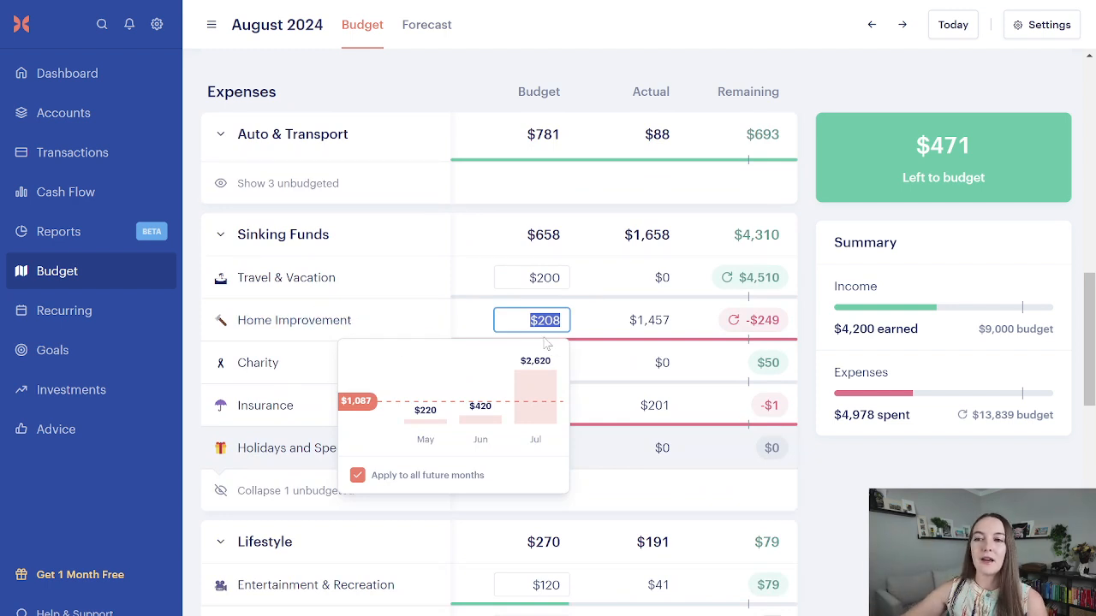
left_click(415, 483)
type("500")
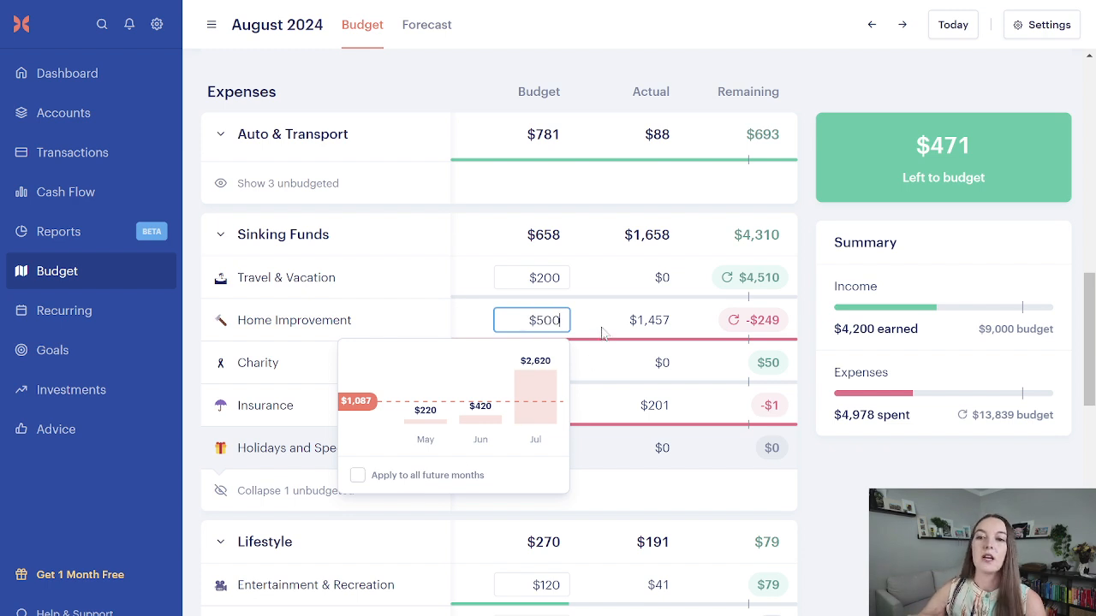
key("Return")
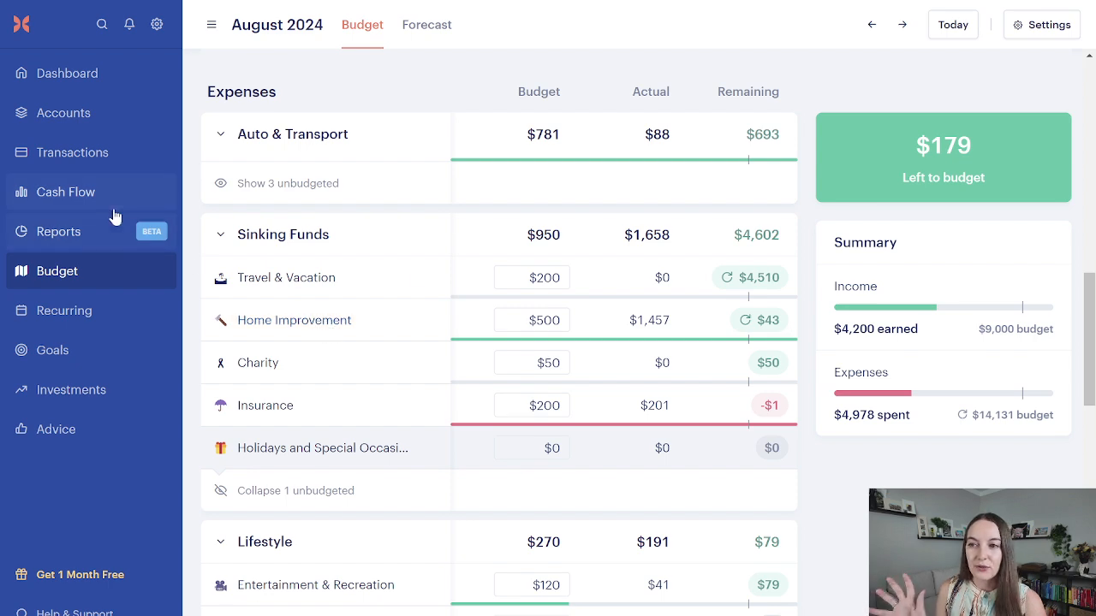
In the Reports filters, clear the selected category and tag, browse the available tags, and leave without applying.
left_click(98, 231)
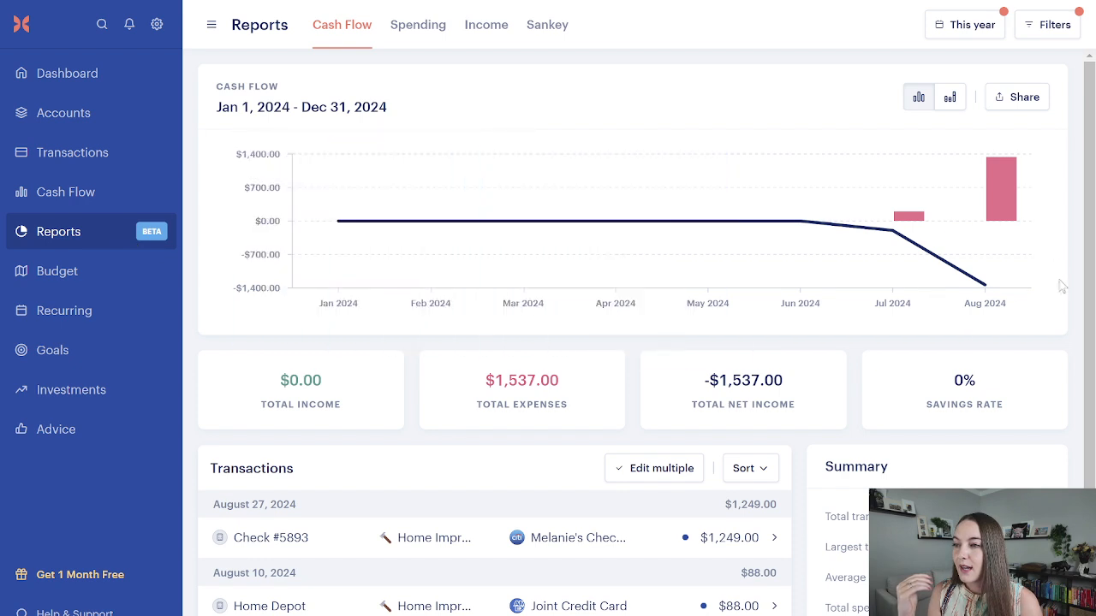
left_click(1062, 19)
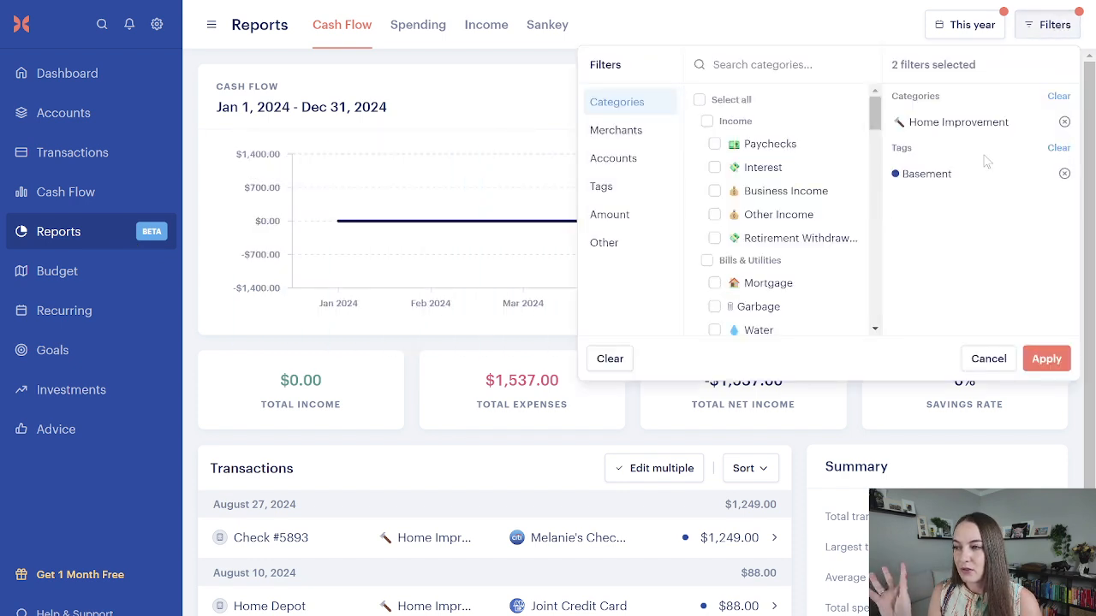
left_click(1060, 97)
left_click(1059, 97)
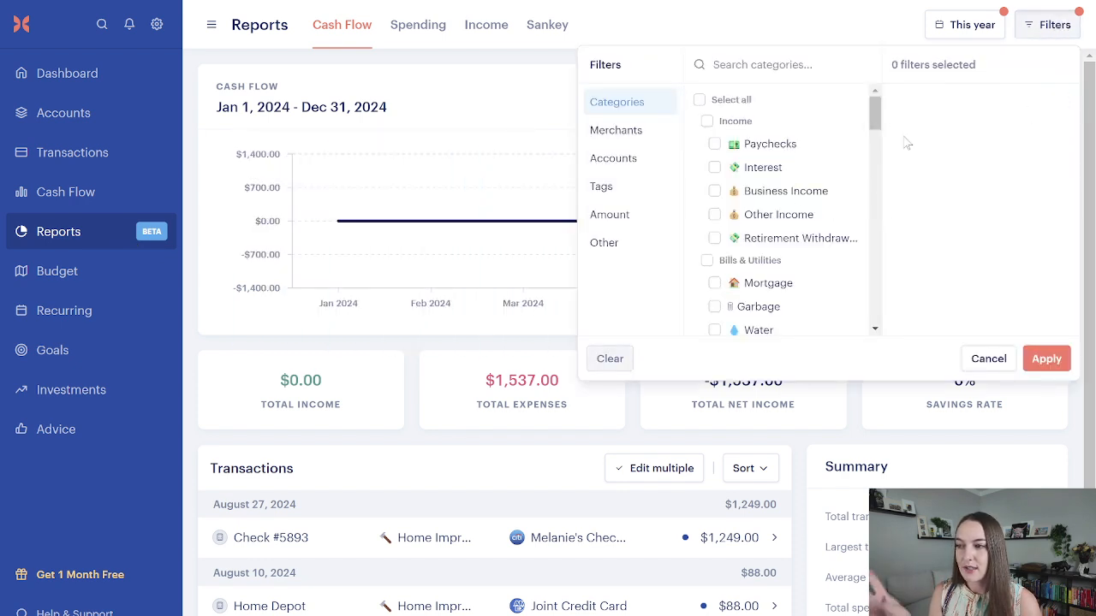
scroll(786, 211, "down", 3)
scroll(786, 212, "down", 3)
left_click(601, 187)
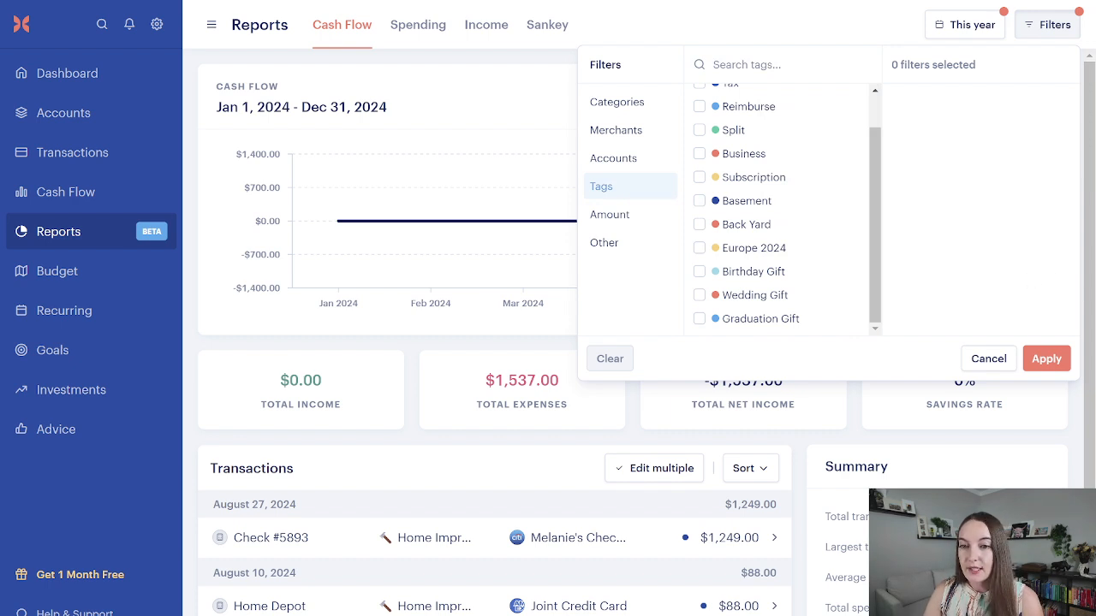
scroll(696, 505, "down", 1)
left_click(694, 467)
Check the tags on the listed Home Improvement transactions and add the Back Yard tag to the August 27 check transaction.
mouse_move(685, 445)
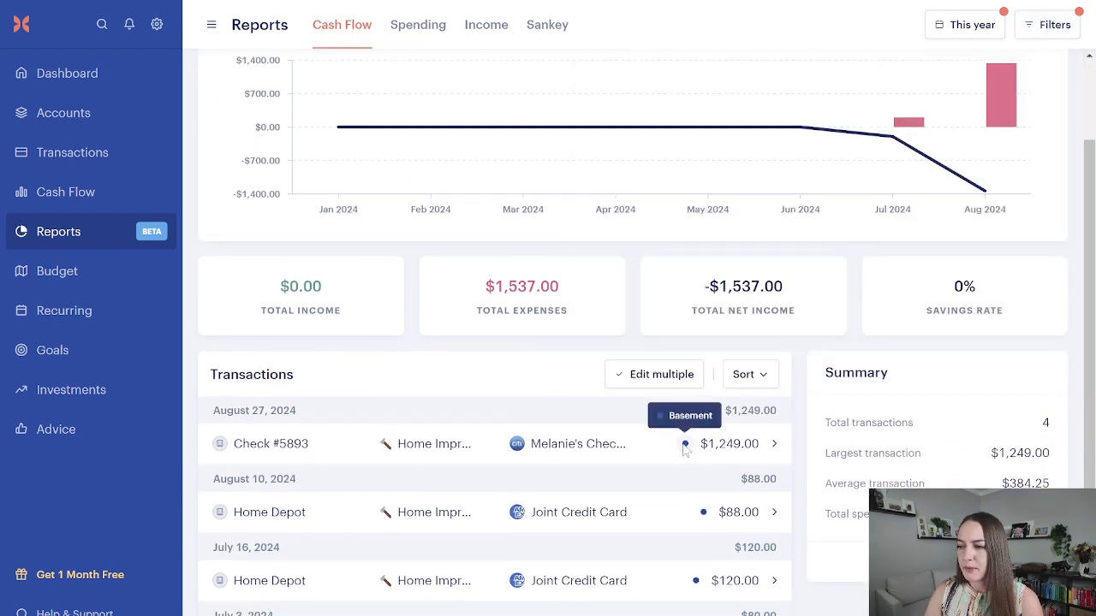
mouse_move(704, 513)
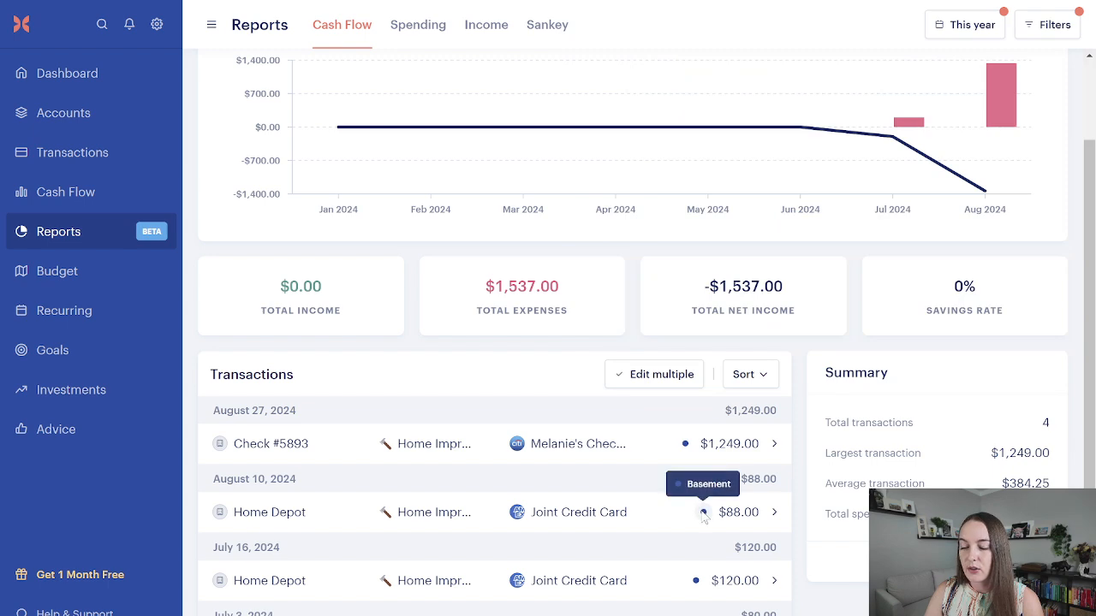
left_click(774, 444)
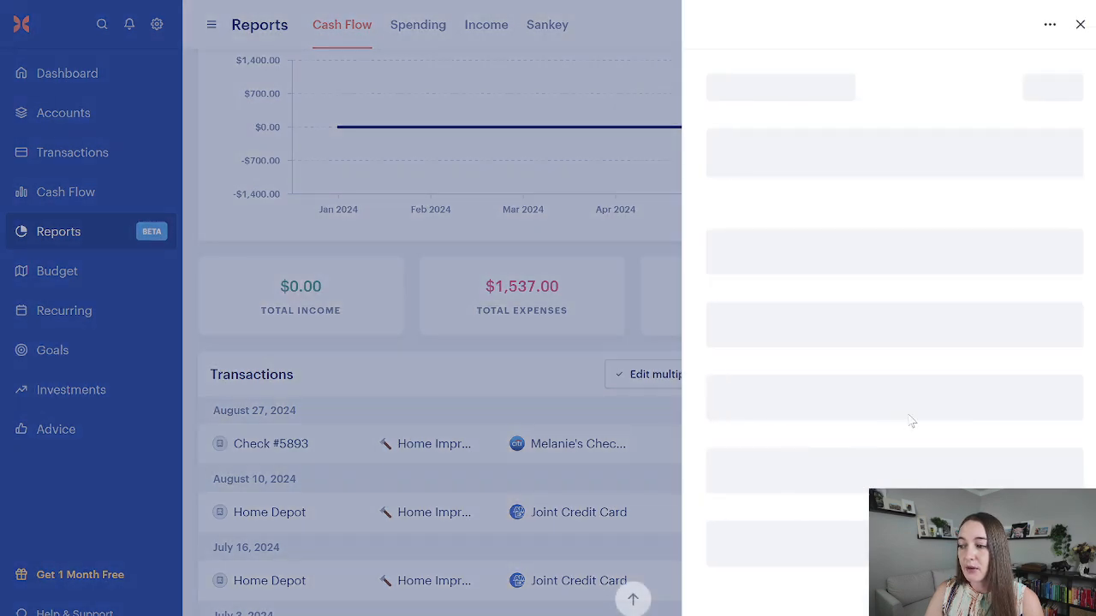
scroll(912, 421, "down", 1)
left_click(878, 474)
left_click(805, 414)
left_click(620, 425)
mouse_move(683, 450)
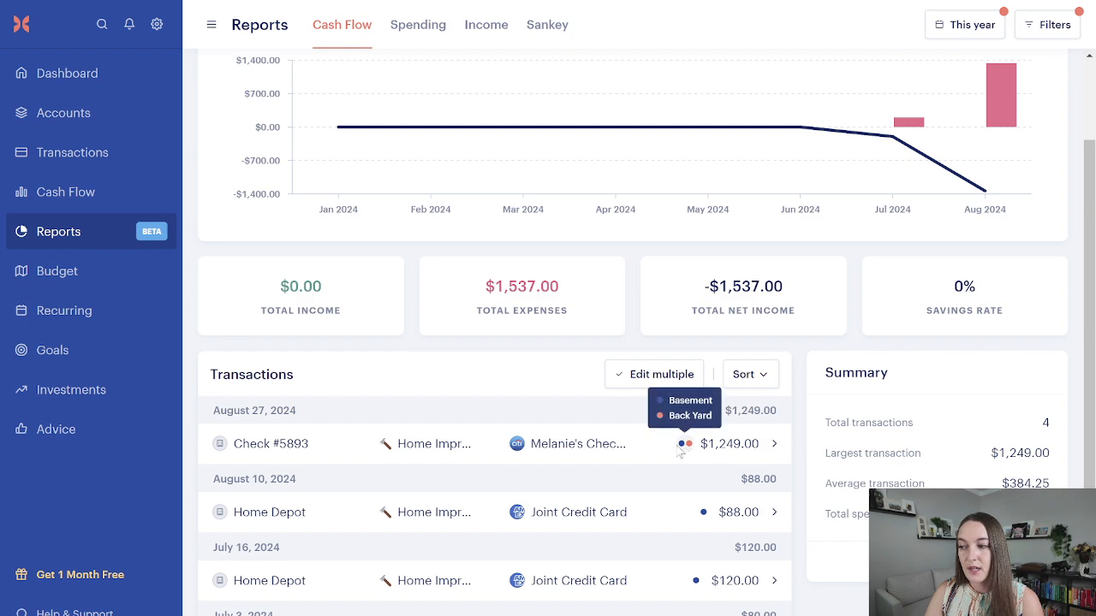
Remove the Back Yard tag from the August 27 check transaction, keeping only its Basement tag.
left_click(774, 453)
scroll(783, 450, "down", 2)
left_click(854, 414)
left_click(642, 394)
mouse_move(696, 451)
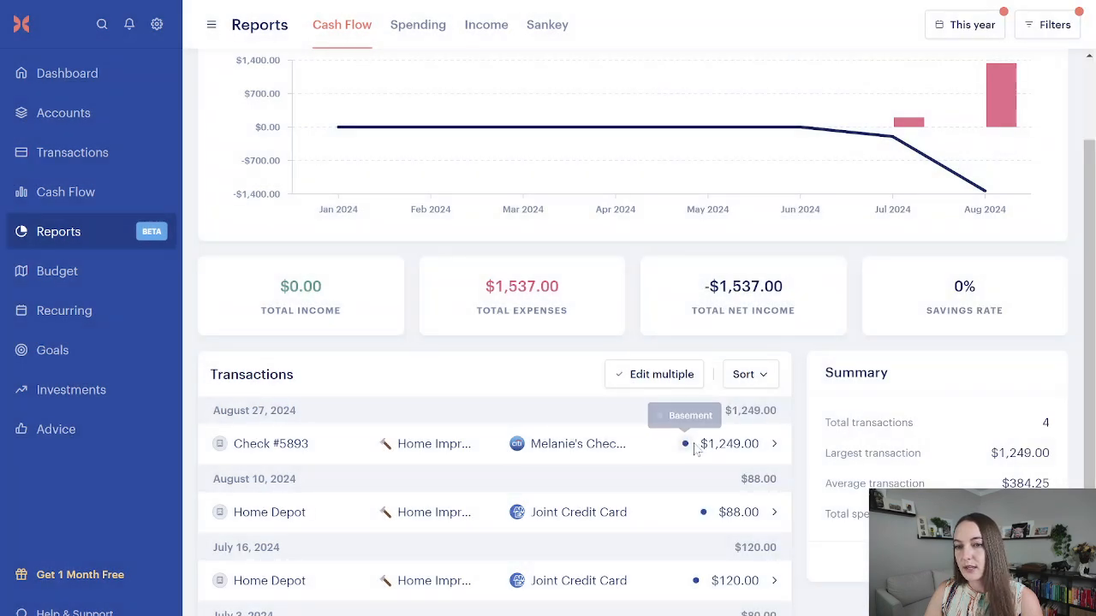
Start a new tag from the August 27 check transaction's tag choices, look at the color options, and close it without saving.
left_click(775, 447)
scroll(779, 455, "down", 2)
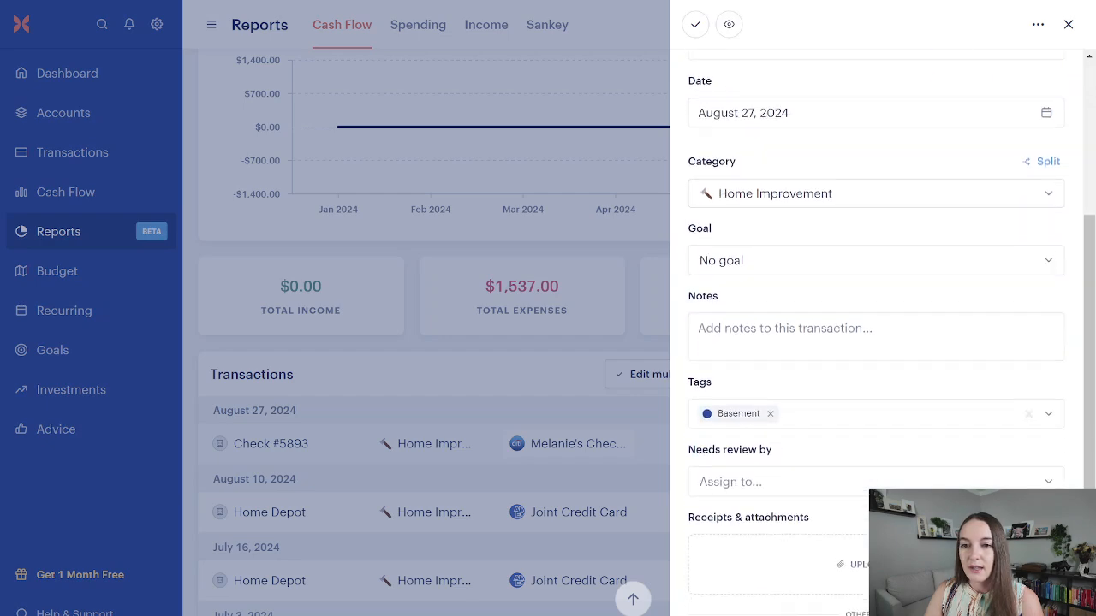
left_click(843, 416)
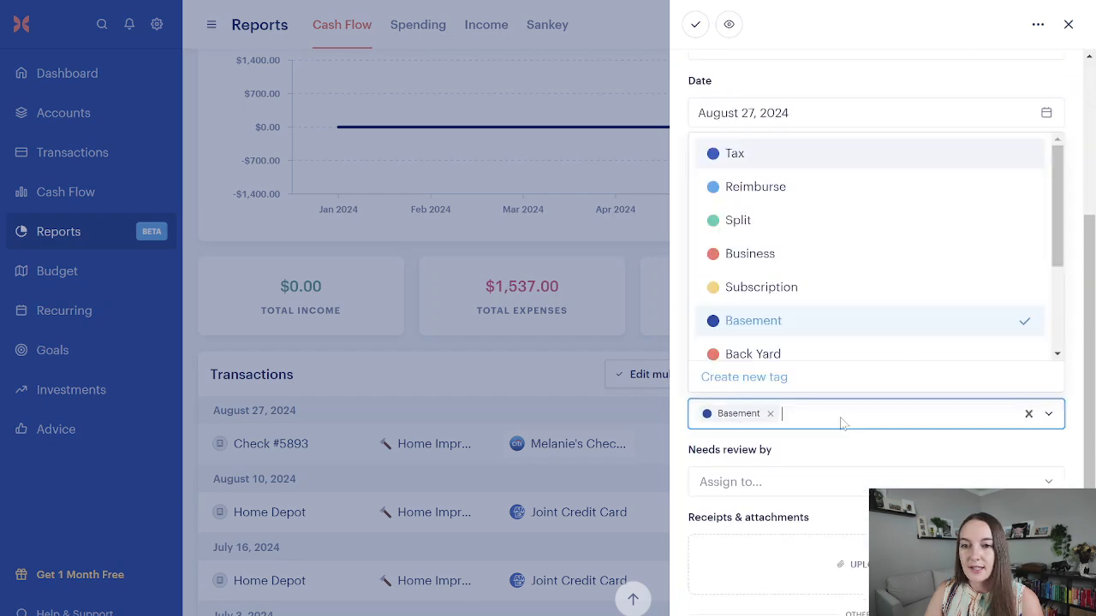
left_click(758, 385)
left_click(378, 205)
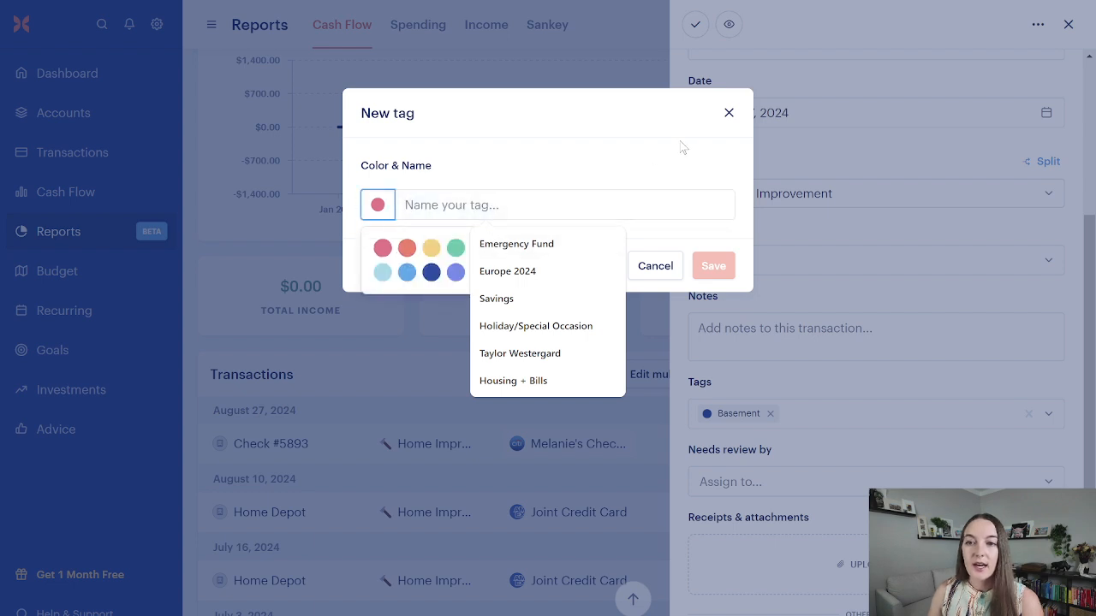
left_click(729, 113)
left_click(781, 415)
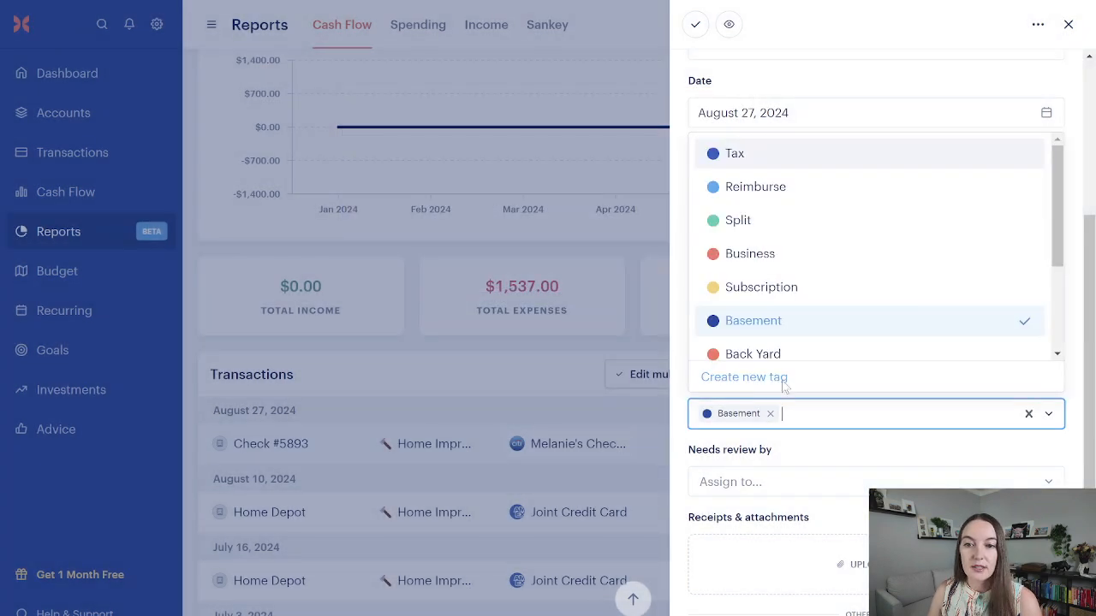
scroll(766, 286, "down", 3)
left_click(607, 251)
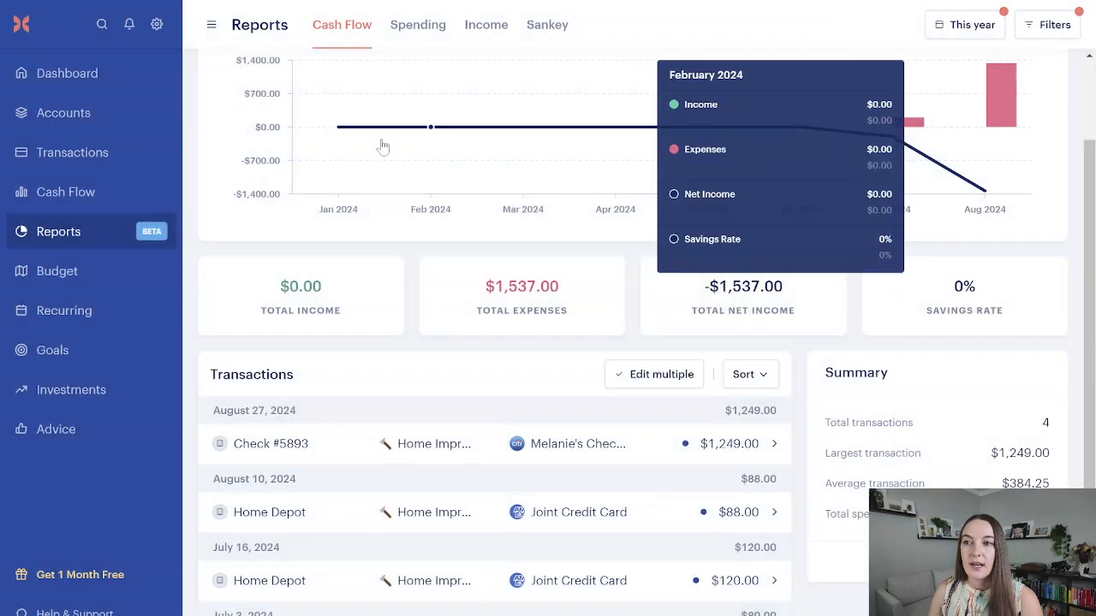
Go to the household tag settings and view the Split tag's edit form without changing it.
left_click(157, 24)
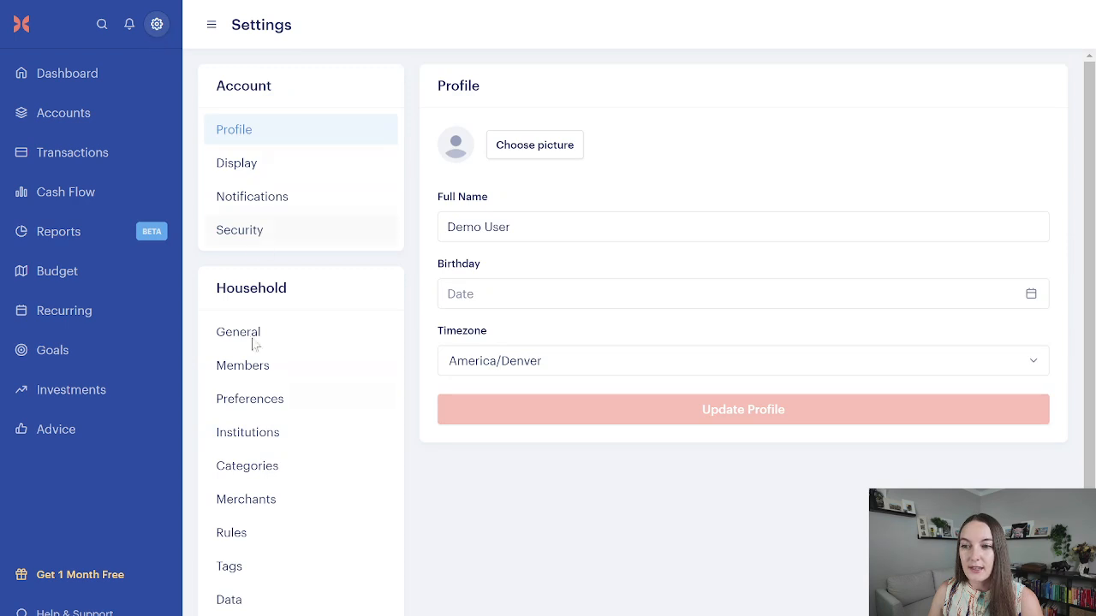
left_click(269, 574)
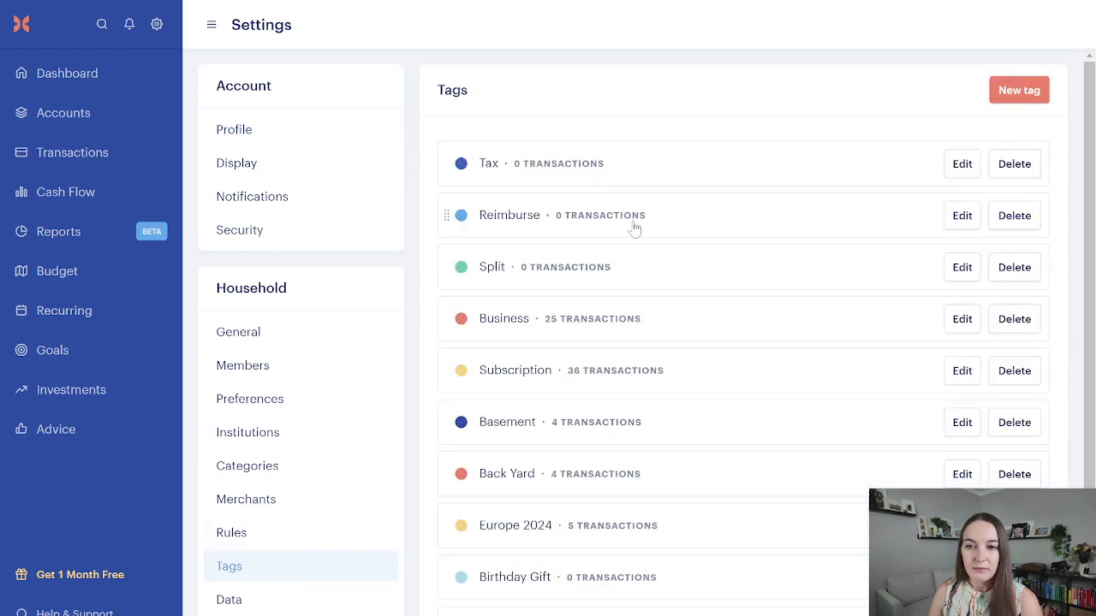
scroll(630, 265, "down", 1)
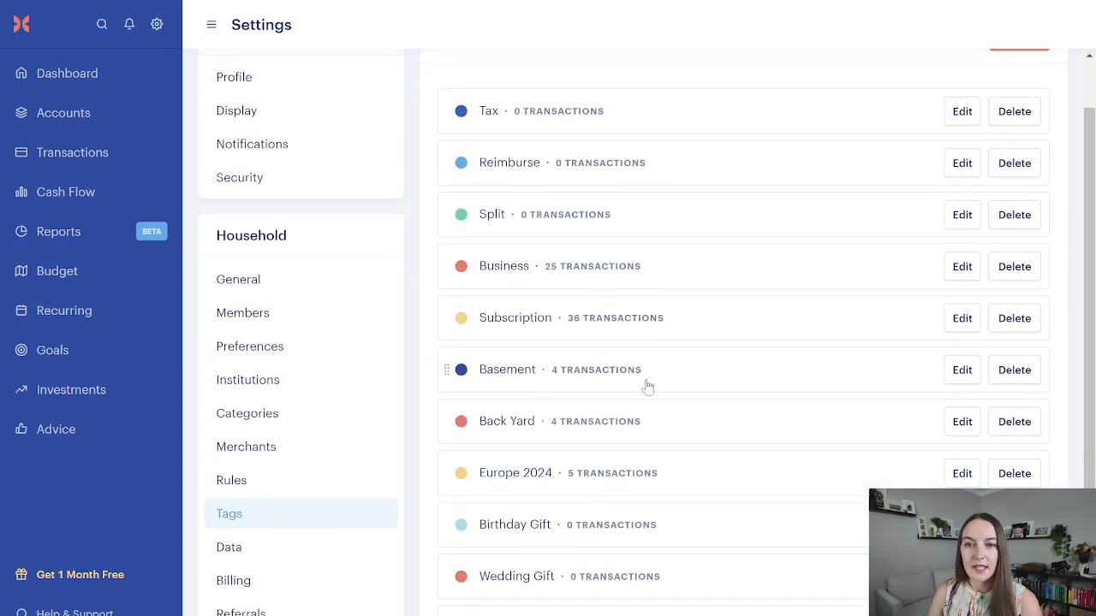
left_click(963, 215)
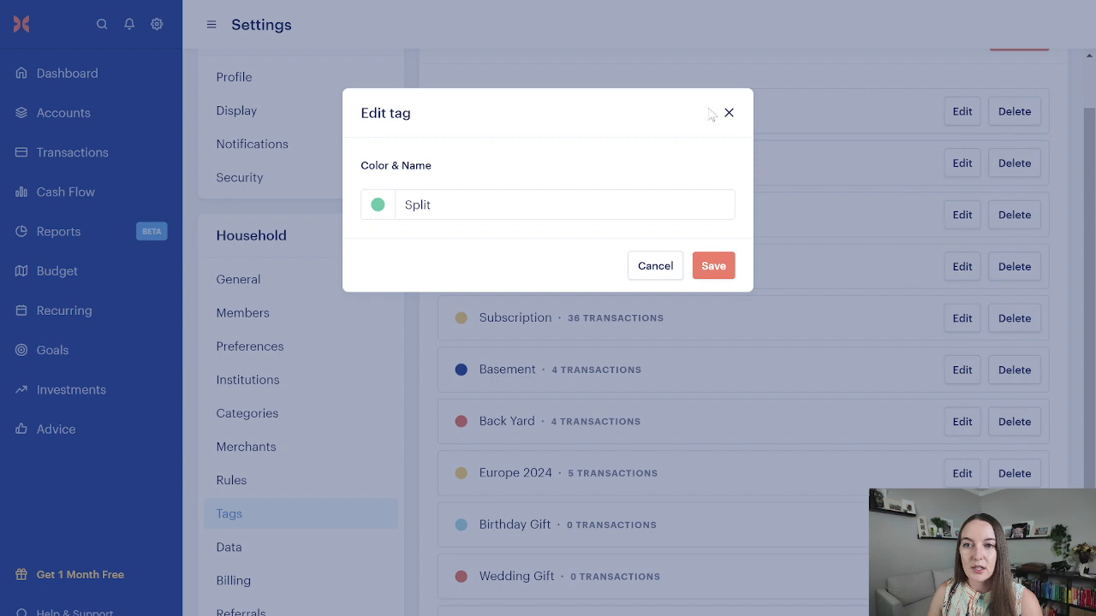
left_click(728, 113)
Delete the Split tag from the household tags and look over the remaining tags.
scroll(841, 262, "up", 1)
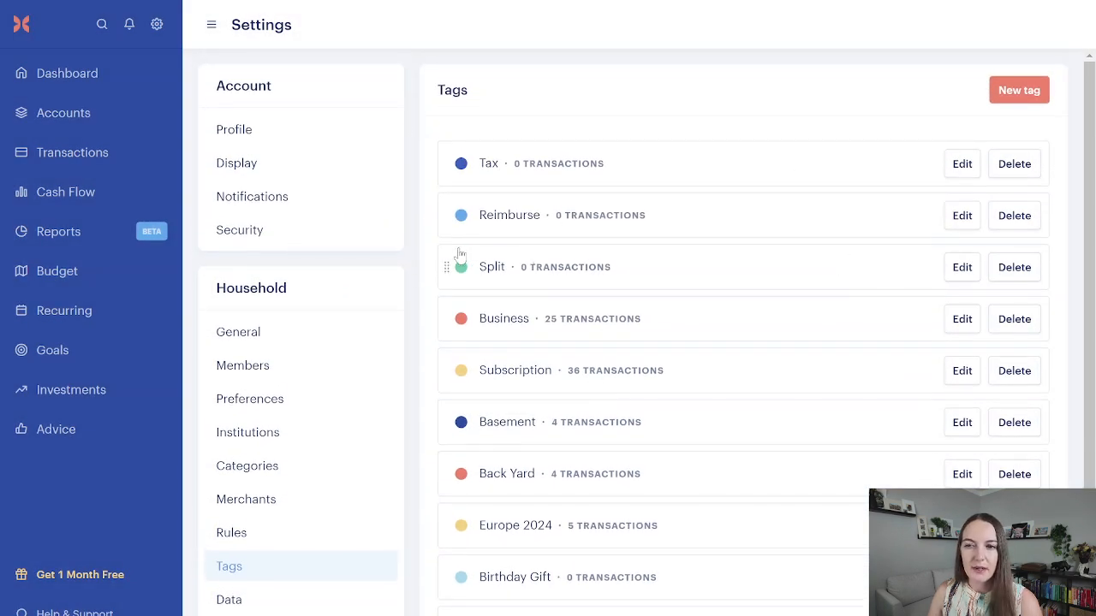
left_click(1013, 269)
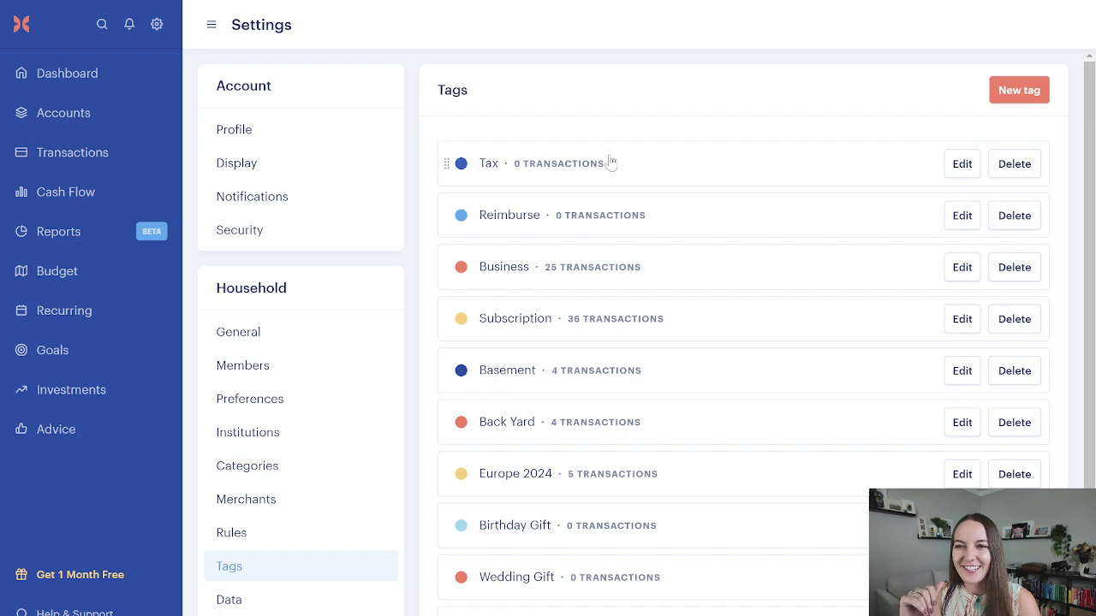
scroll(593, 248, "down", 1)
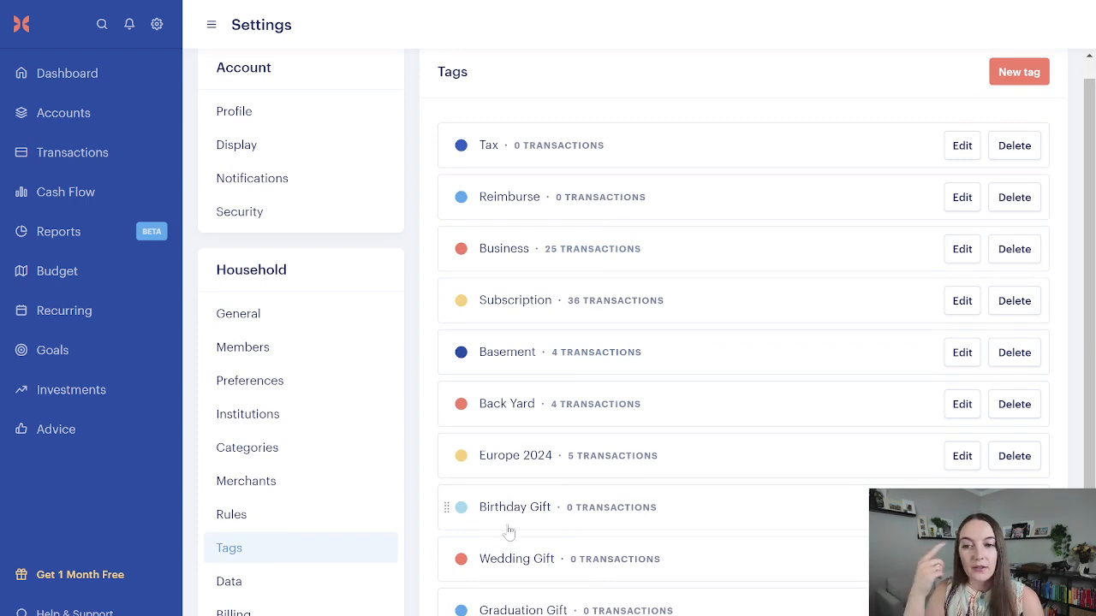
Set the Holidays and Special Occasions budget under Sinking Funds to $500 for August 2024 only.
left_click(83, 276)
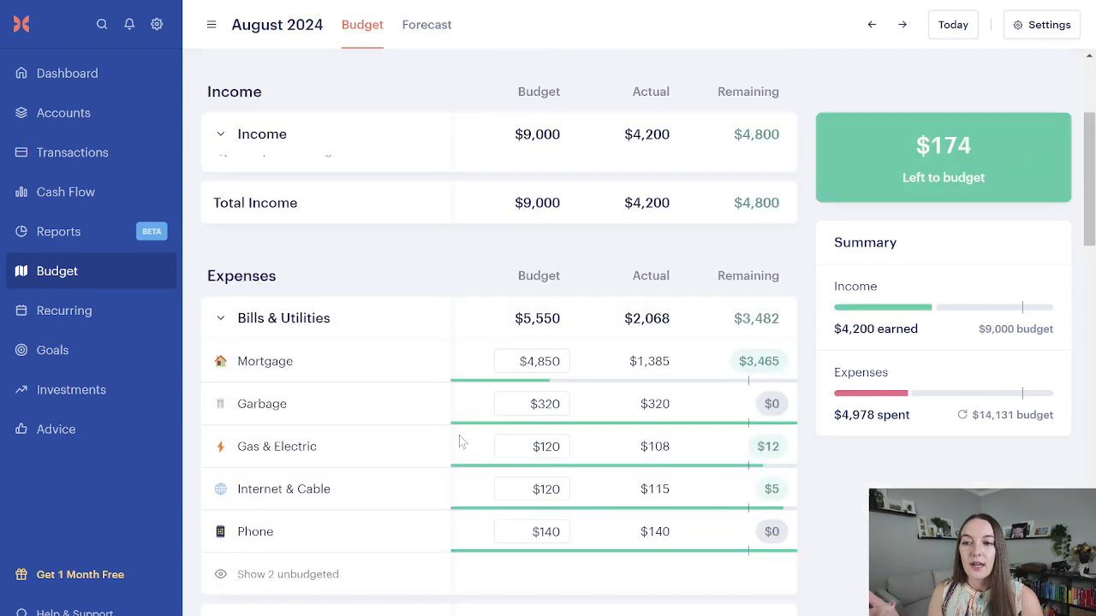
scroll(458, 436, "down", 5)
scroll(445, 425, "down", 2)
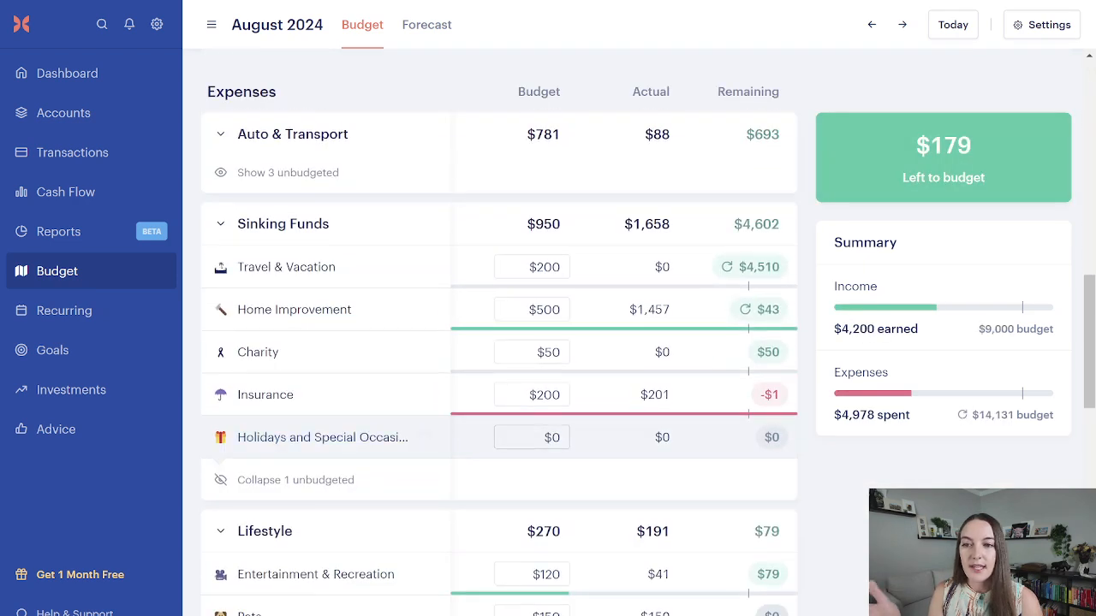
left_click(532, 437)
left_click(414, 599)
type("500")
left_click(612, 455)
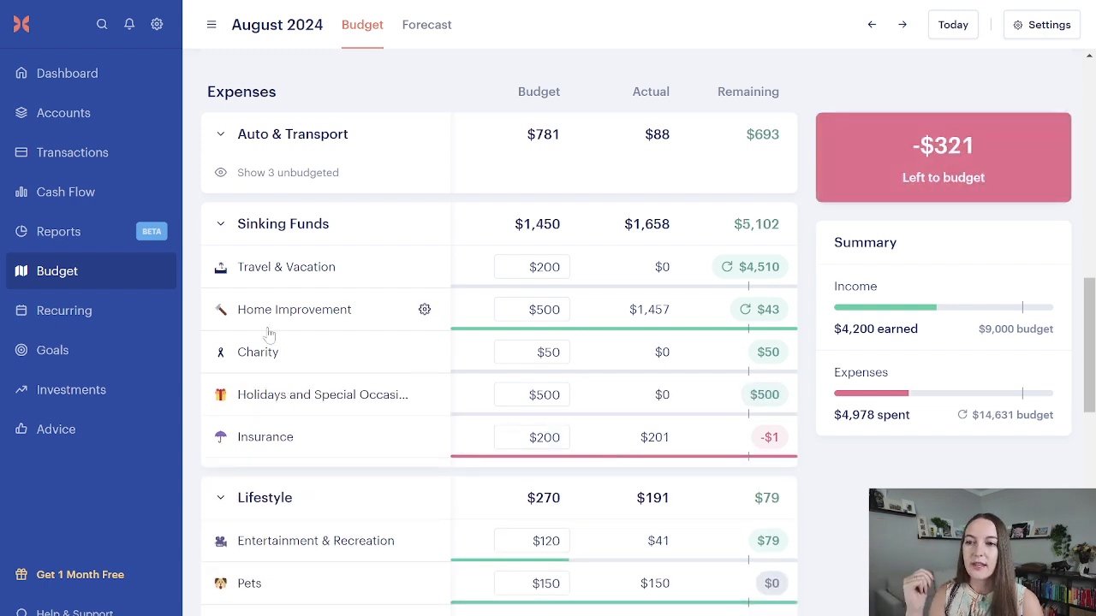
View the Holidays and Special Occasions category details, and review the gift tags in the household tag settings.
left_click(340, 399)
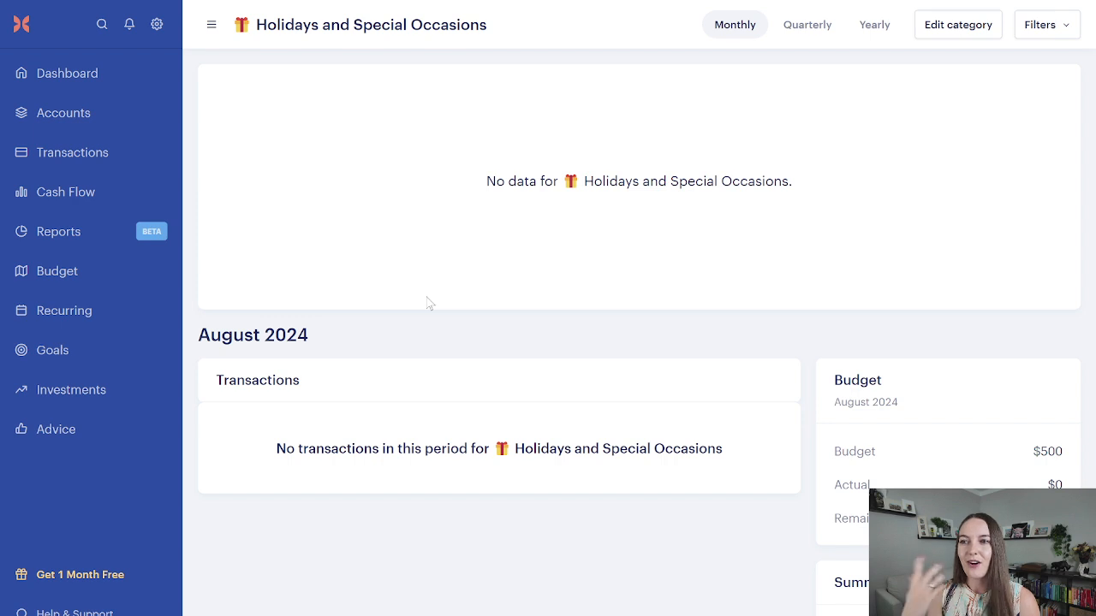
left_click(157, 25)
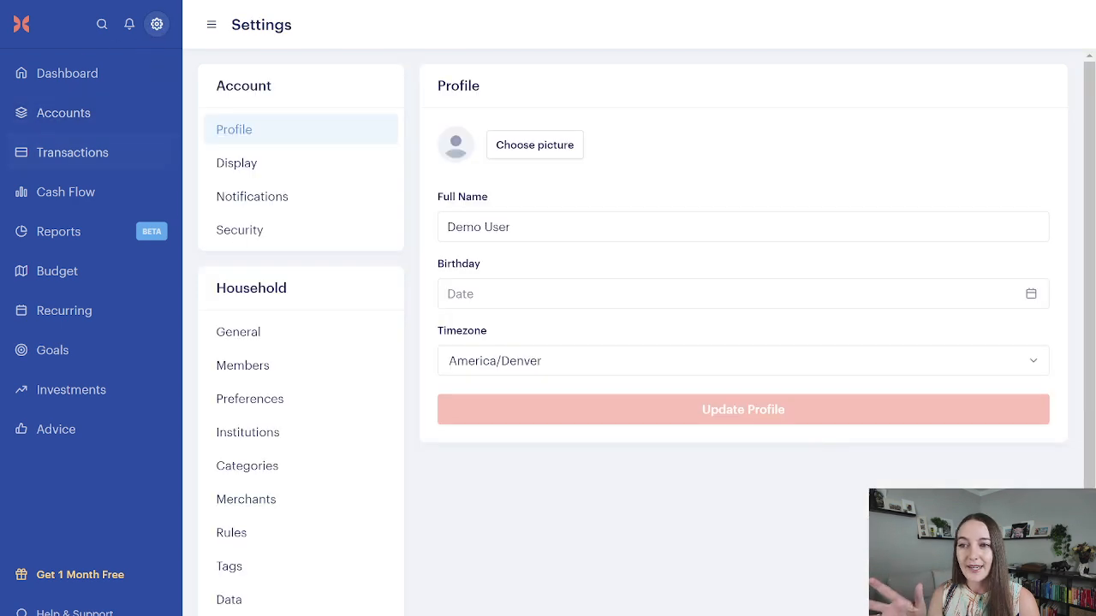
left_click(284, 565)
scroll(463, 514, "down", 1)
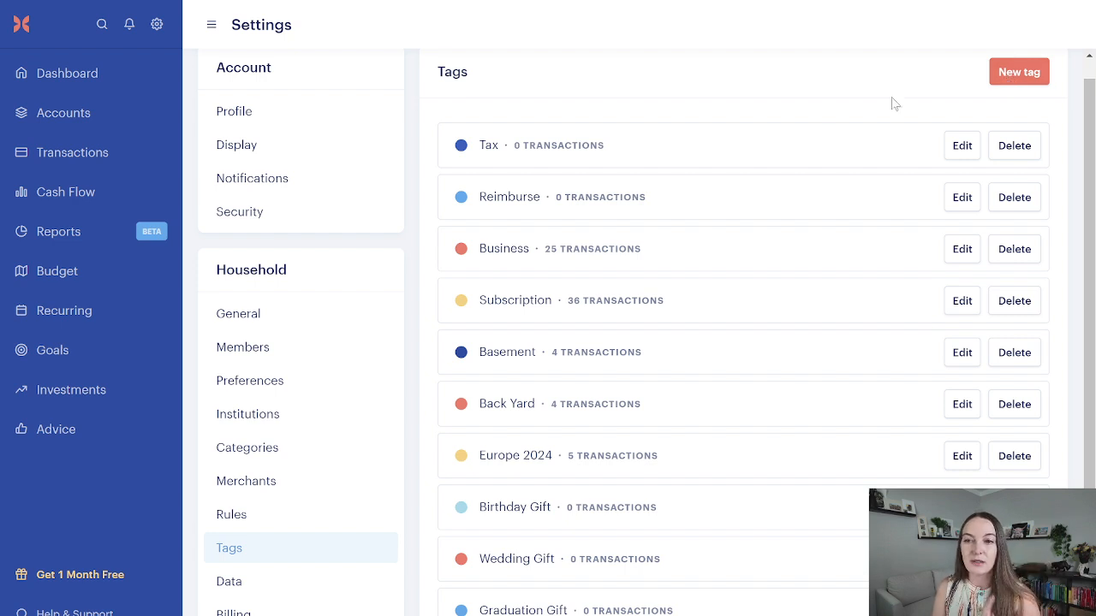
Review the Sinking Funds categories in the August 2024 budget and return to the cash flow report.
left_click(120, 286)
scroll(416, 322, "down", 3)
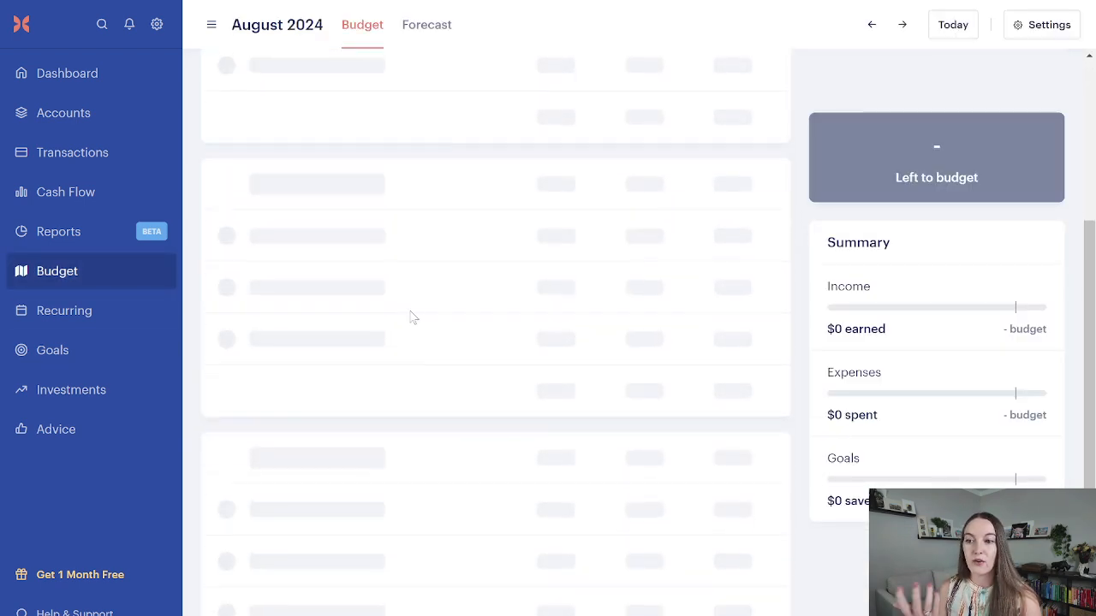
scroll(357, 513, "down", 4)
scroll(347, 493, "down", 2)
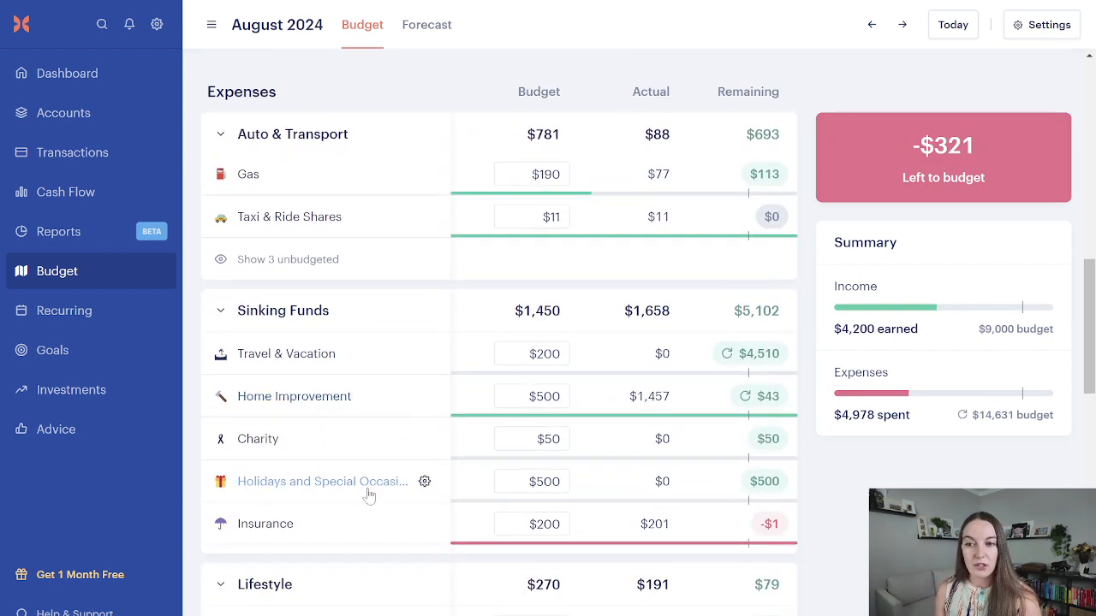
left_click(96, 241)
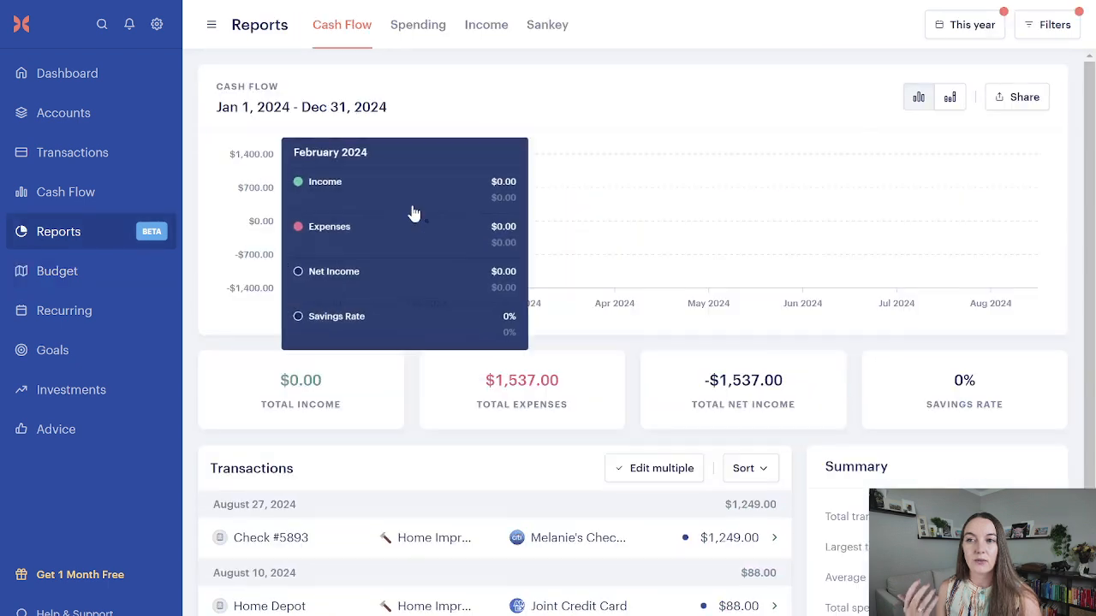
View the spending by category report for this year and the net worth performance of the accounts.
left_click(411, 41)
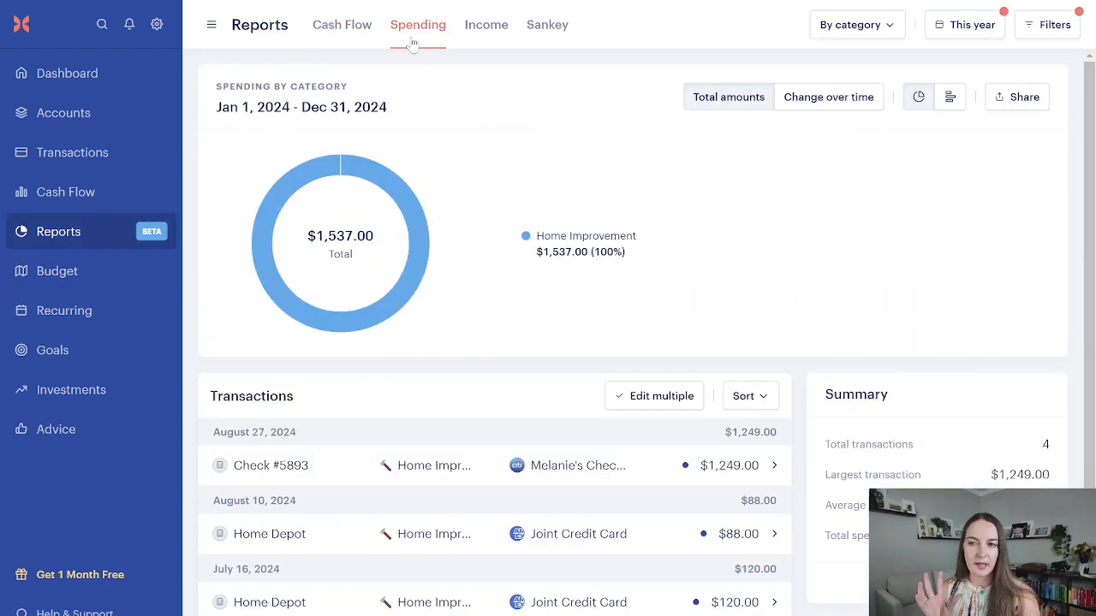
left_click(107, 111)
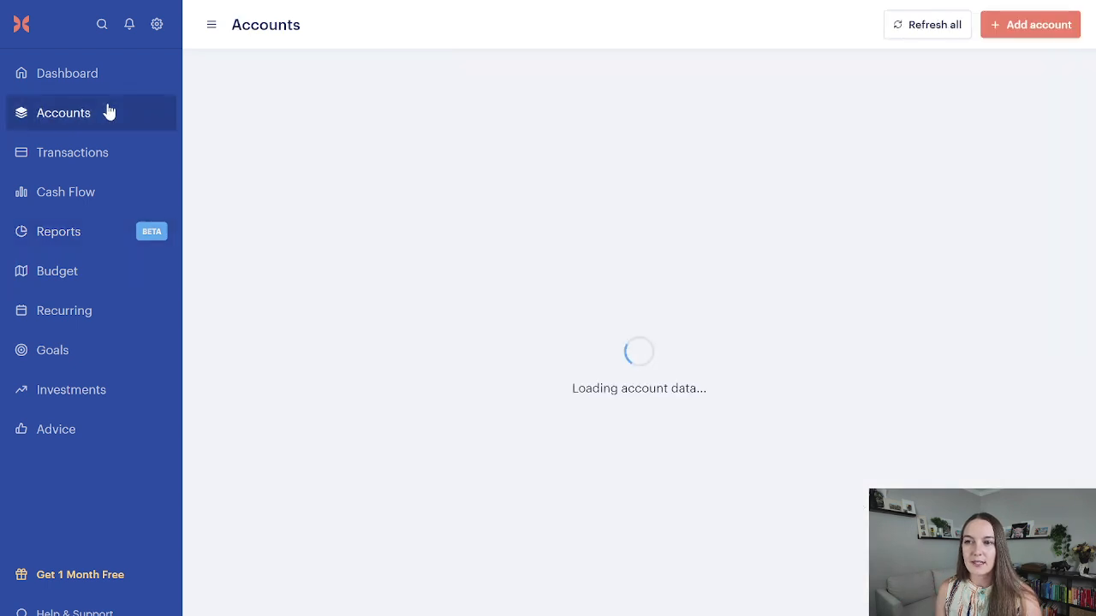
mouse_move(367, 208)
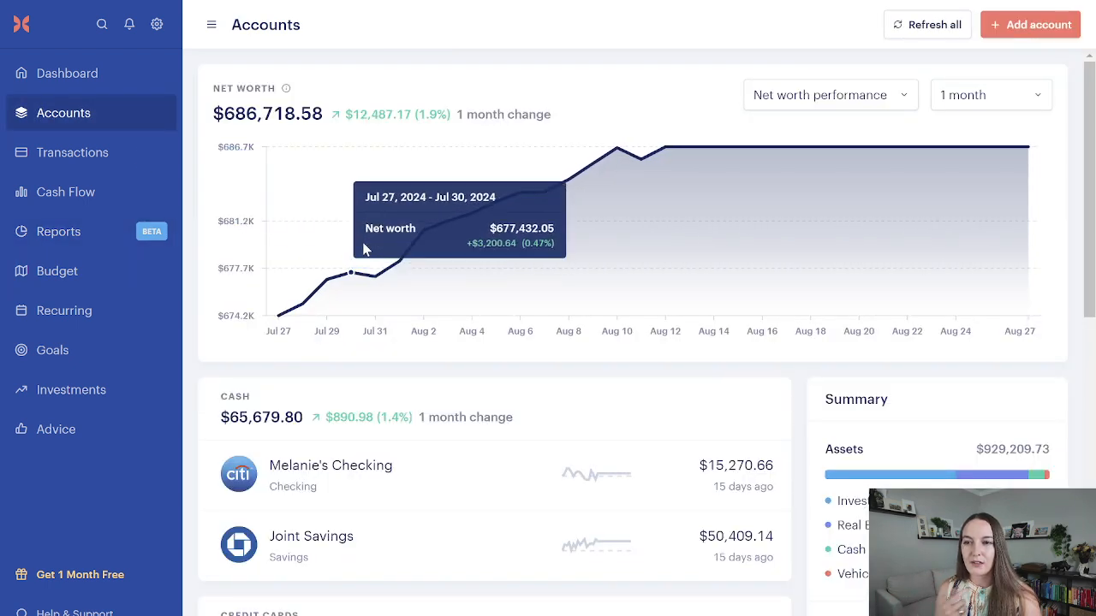
View the transactions list and look over the tags in the household settings.
left_click(98, 163)
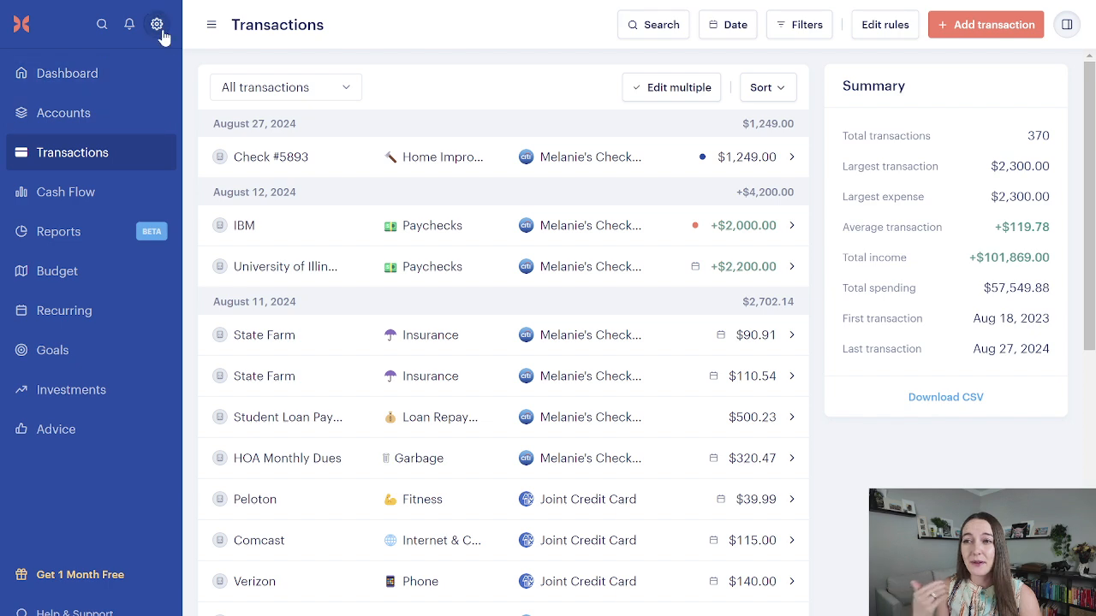
left_click(157, 25)
left_click(273, 575)
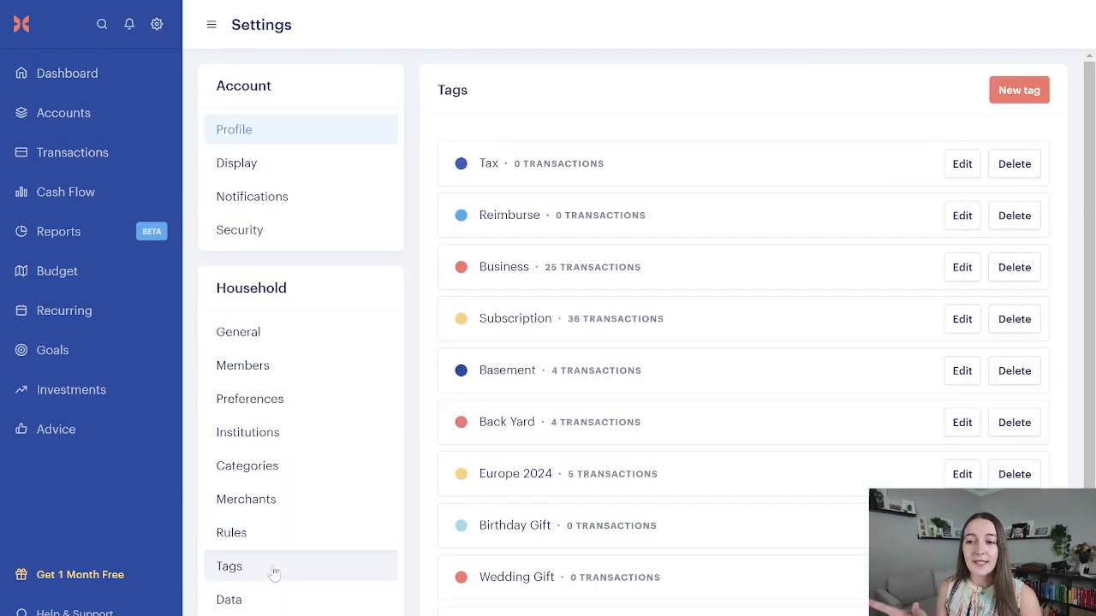
scroll(485, 482, "down", 1)
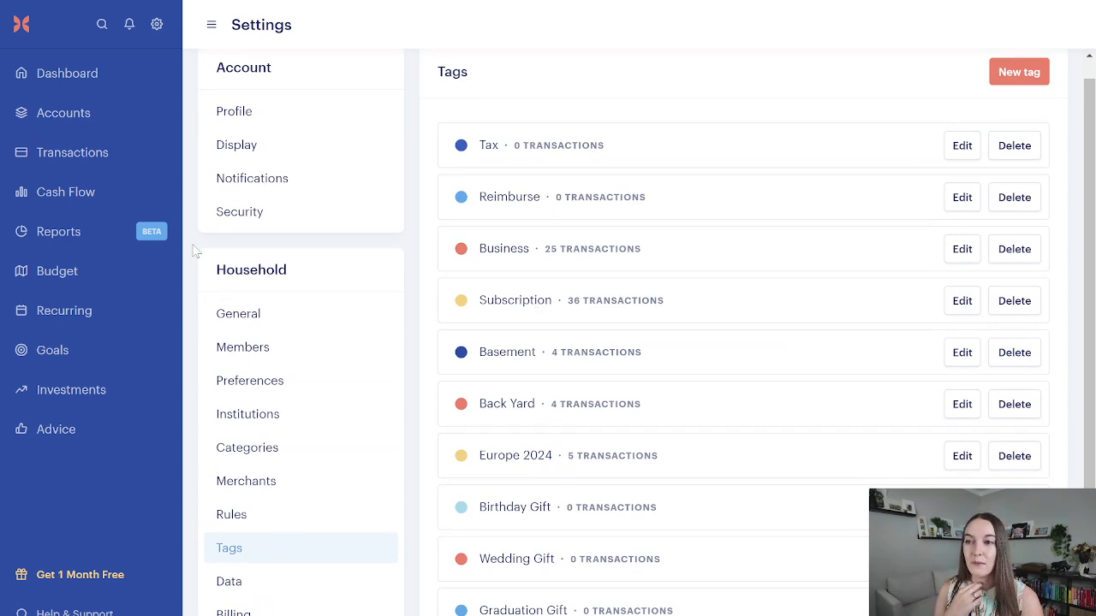
Examine the tags available for filtering the transactions list, and leave the filters without applying any.
left_click(92, 159)
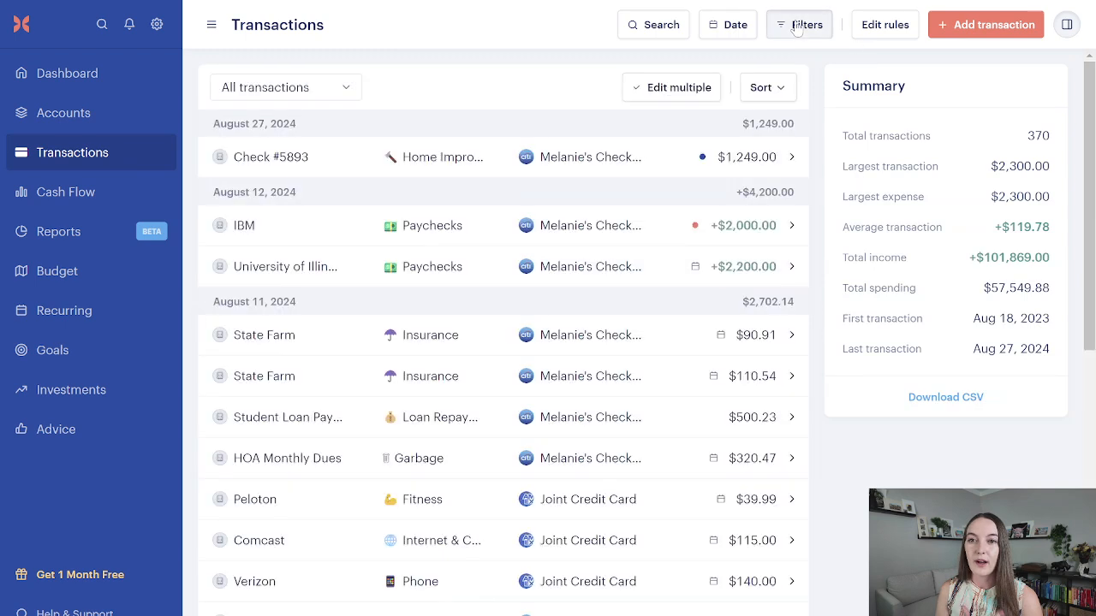
left_click(800, 24)
left_click(392, 185)
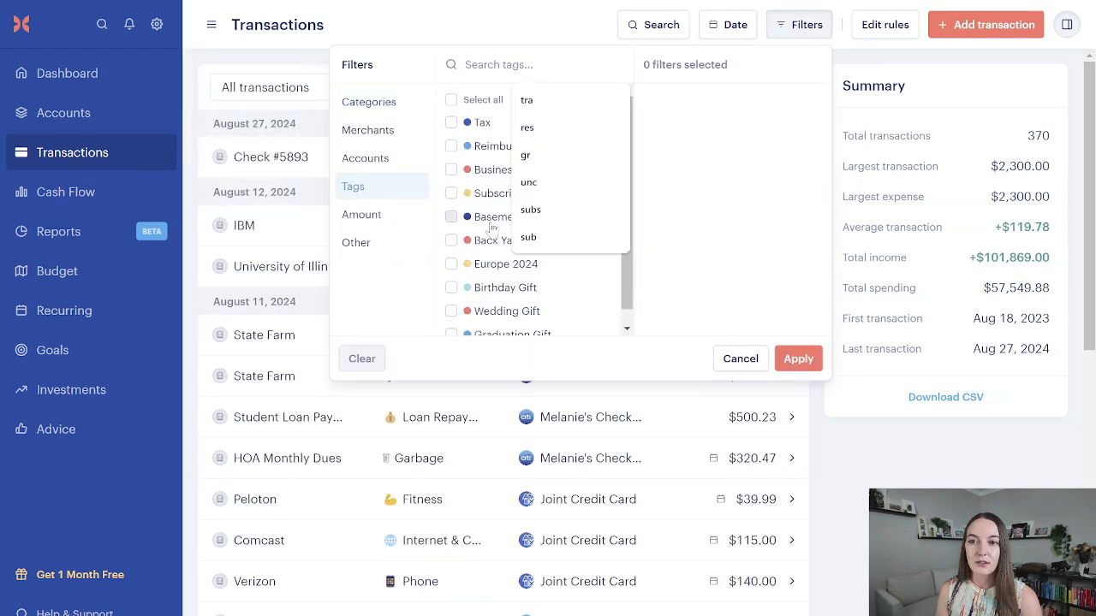
left_click(742, 360)
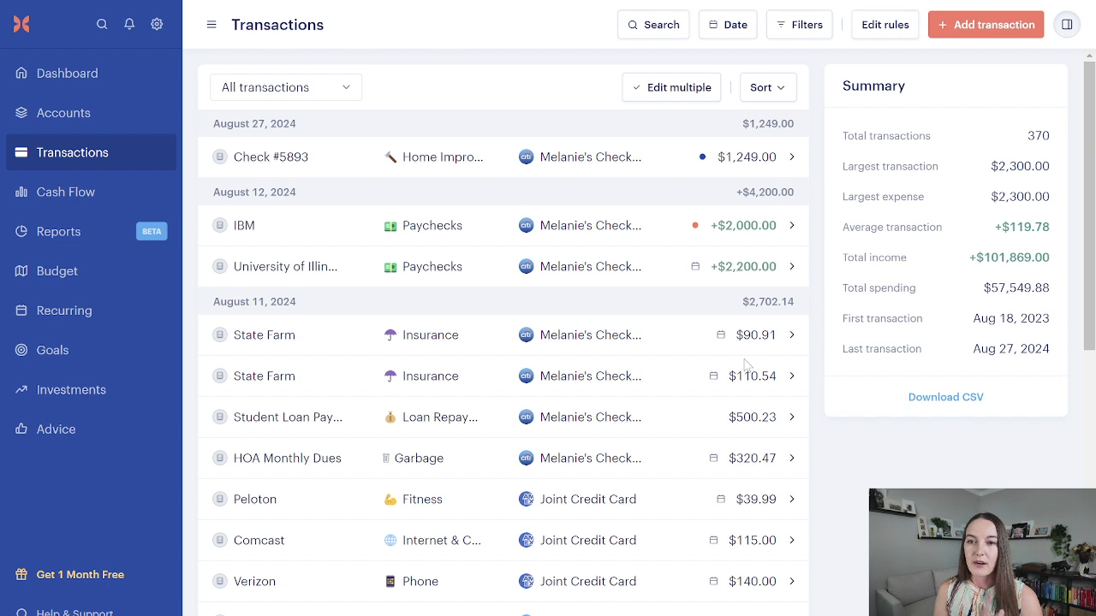